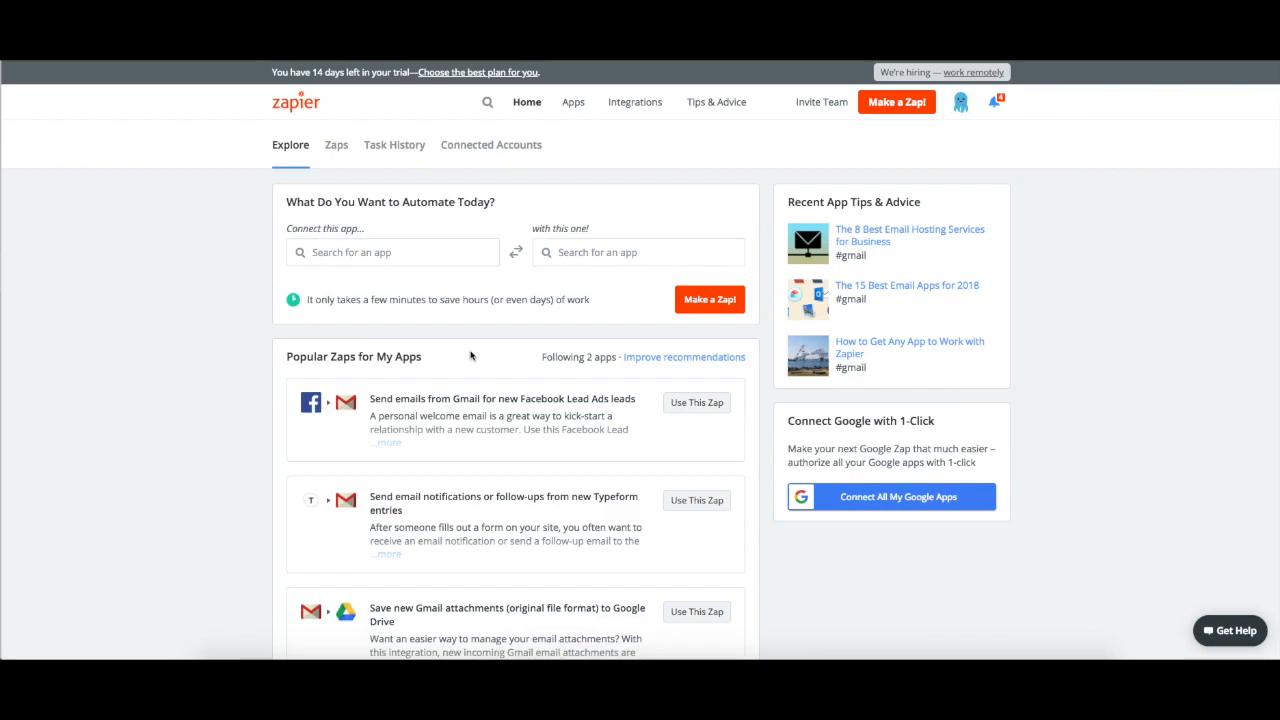
# Start a new Zap and choose Gmail as its trigger app
pyautogui.scroll(-1, 472, 357)
pyautogui.scroll(-3, 390, 385)
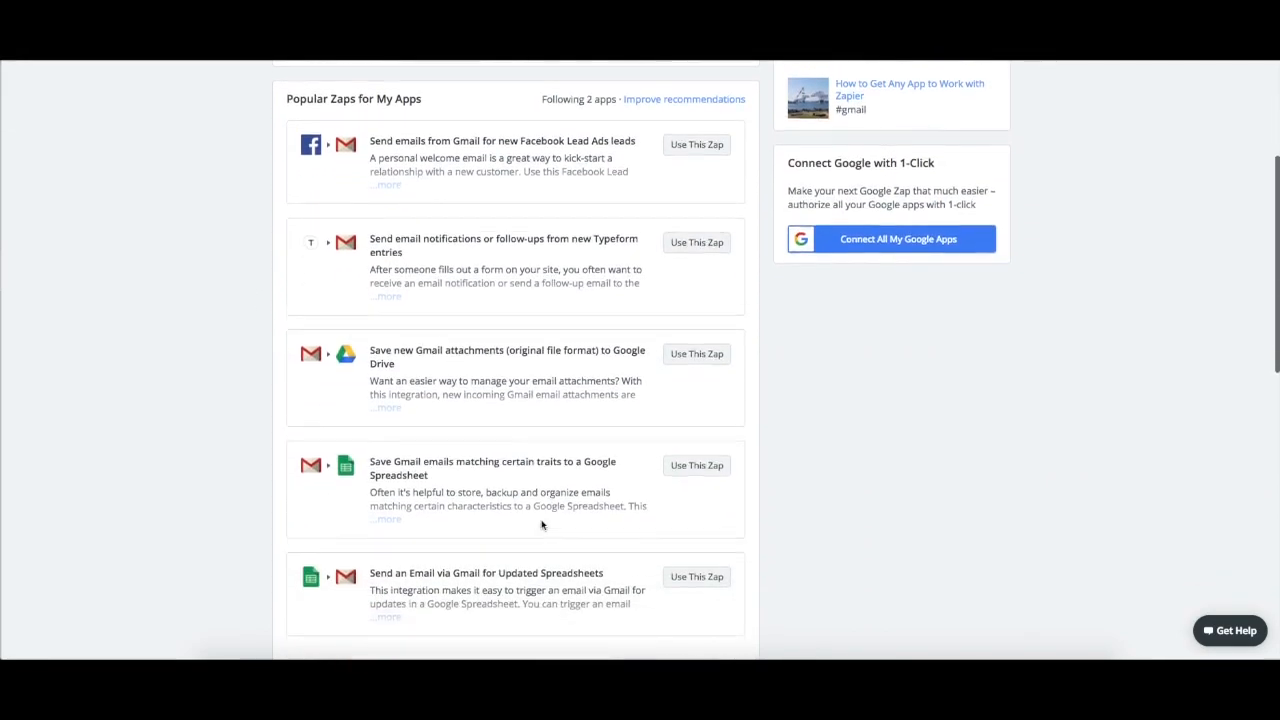
pyautogui.scroll(3, 640, 460)
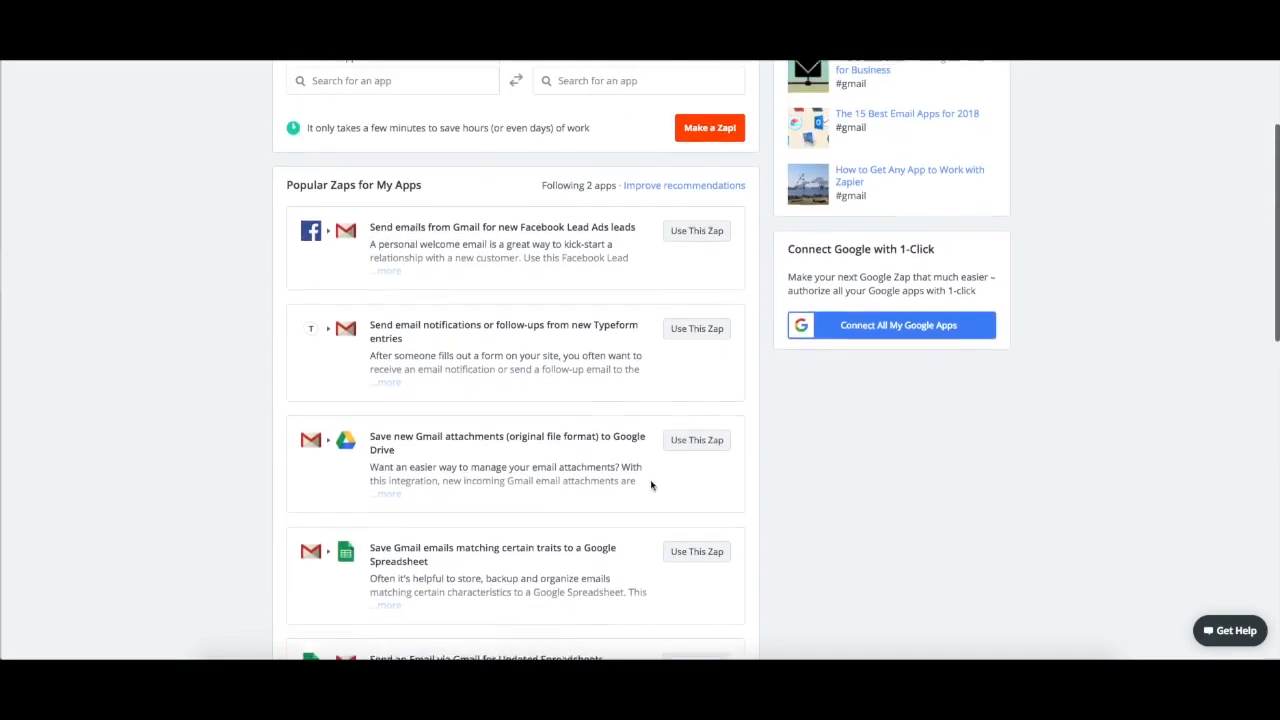
pyautogui.scroll(1, 489, 478)
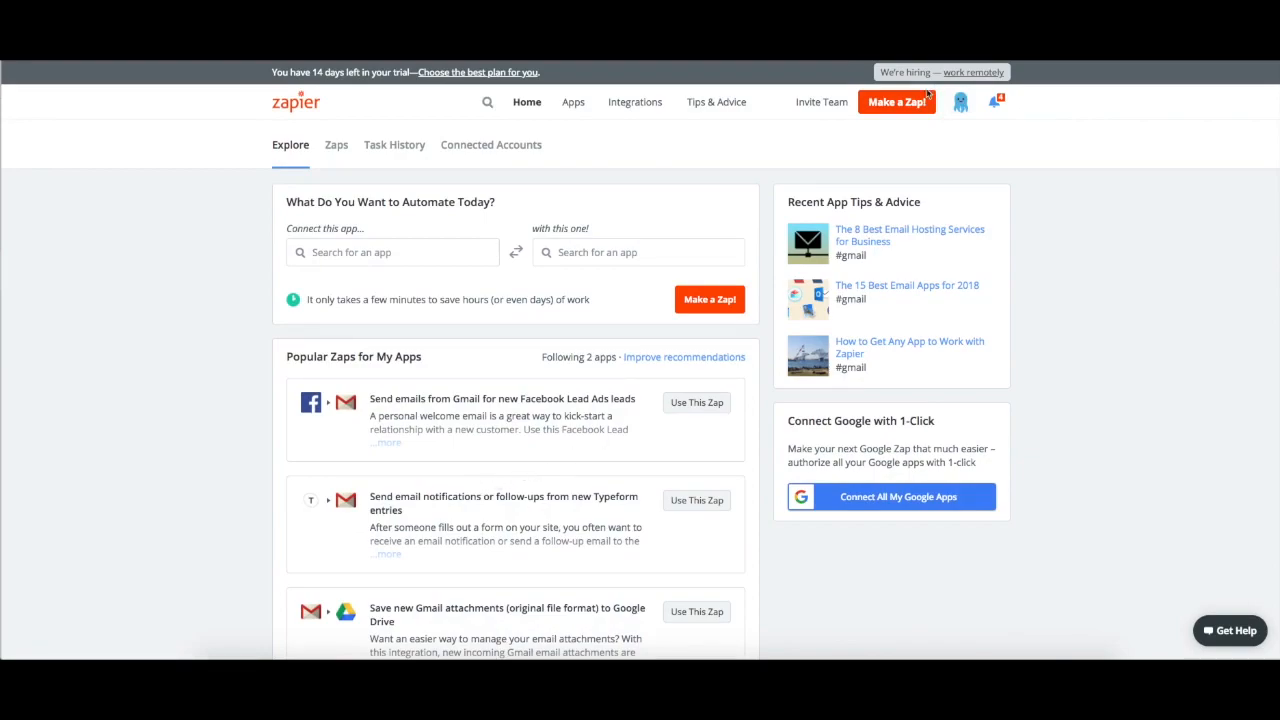
pyautogui.click(897, 113)
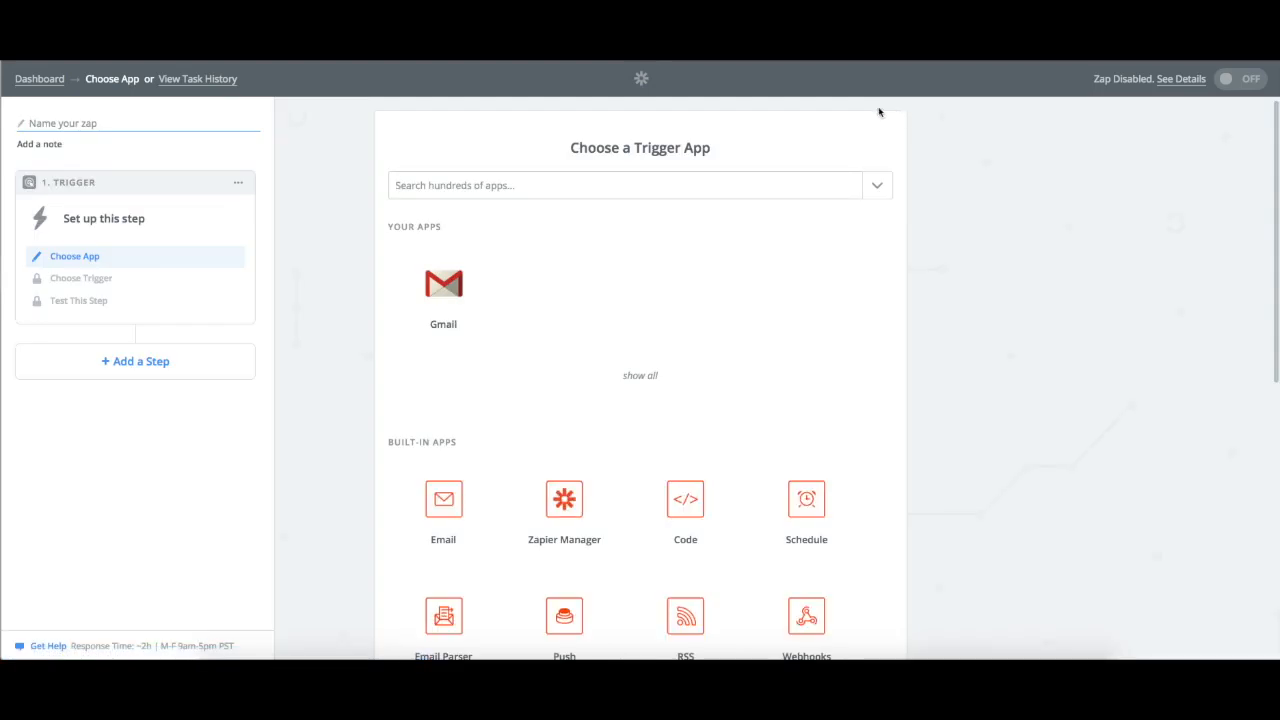
pyautogui.click(452, 304)
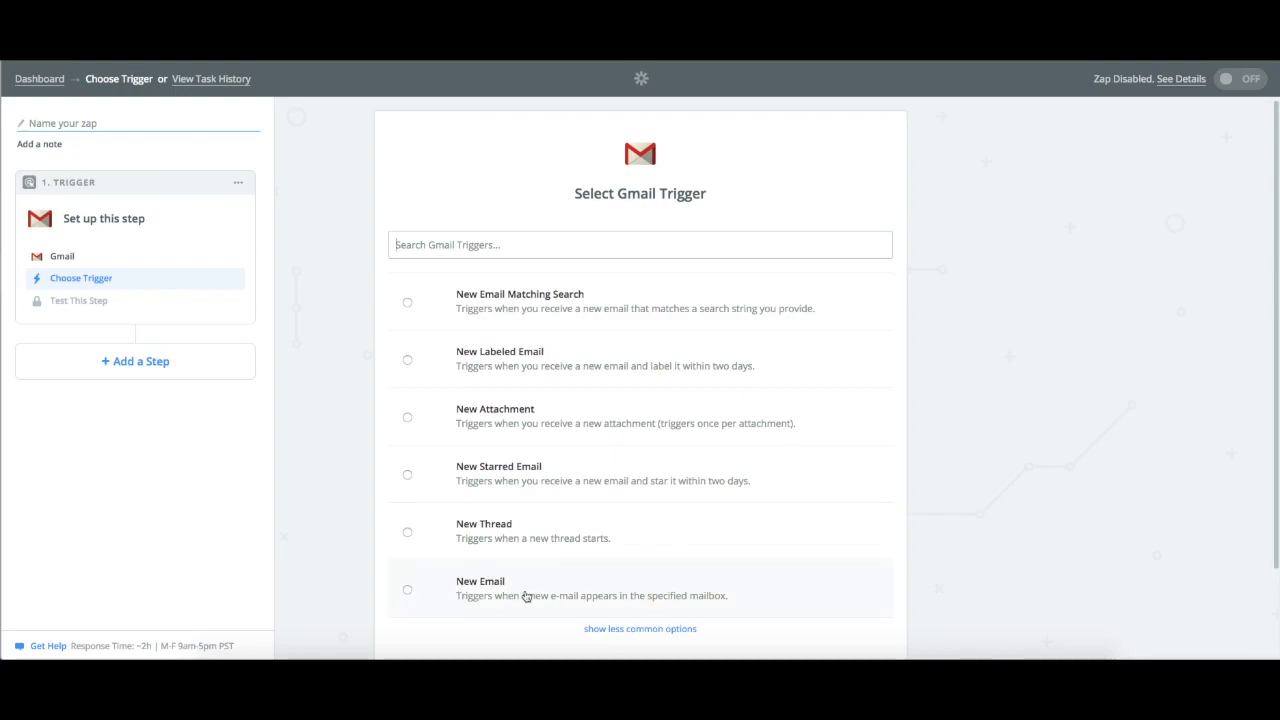
# Select New Email as the Gmail trigger and save the choice
pyautogui.scroll(-2, 1038, 535)
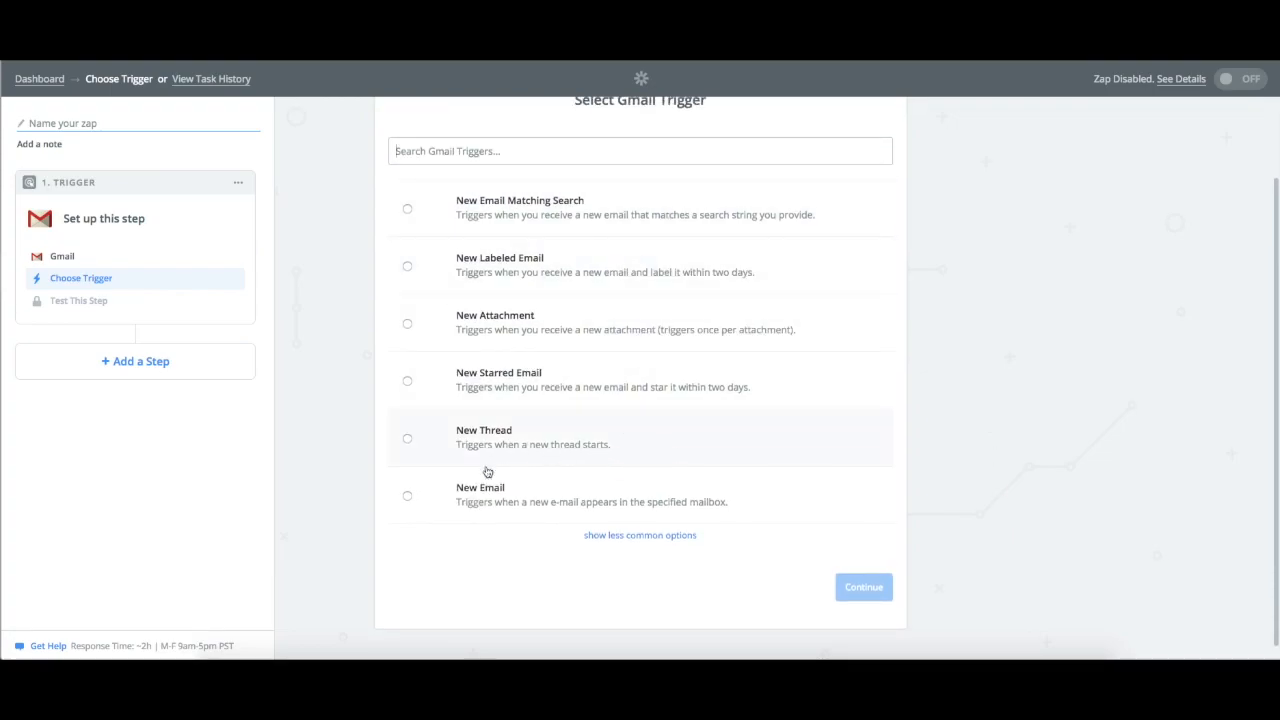
pyautogui.click(780, 514)
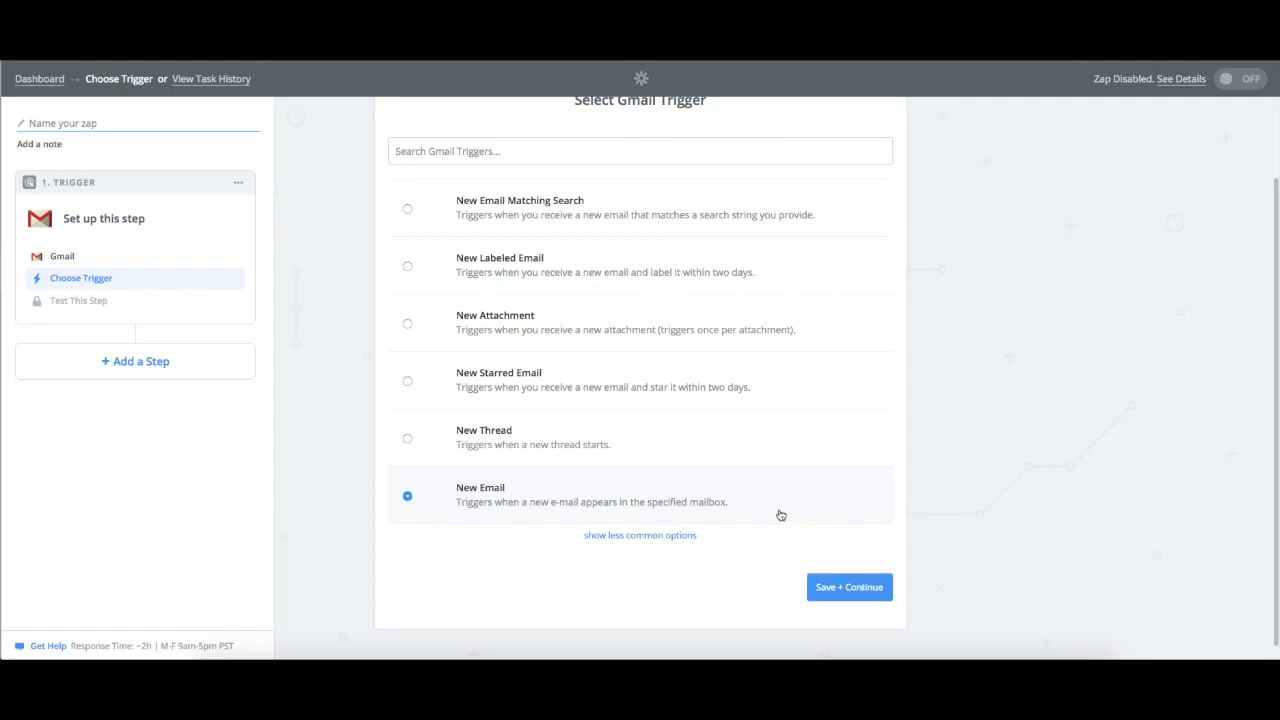
pyautogui.click(853, 596)
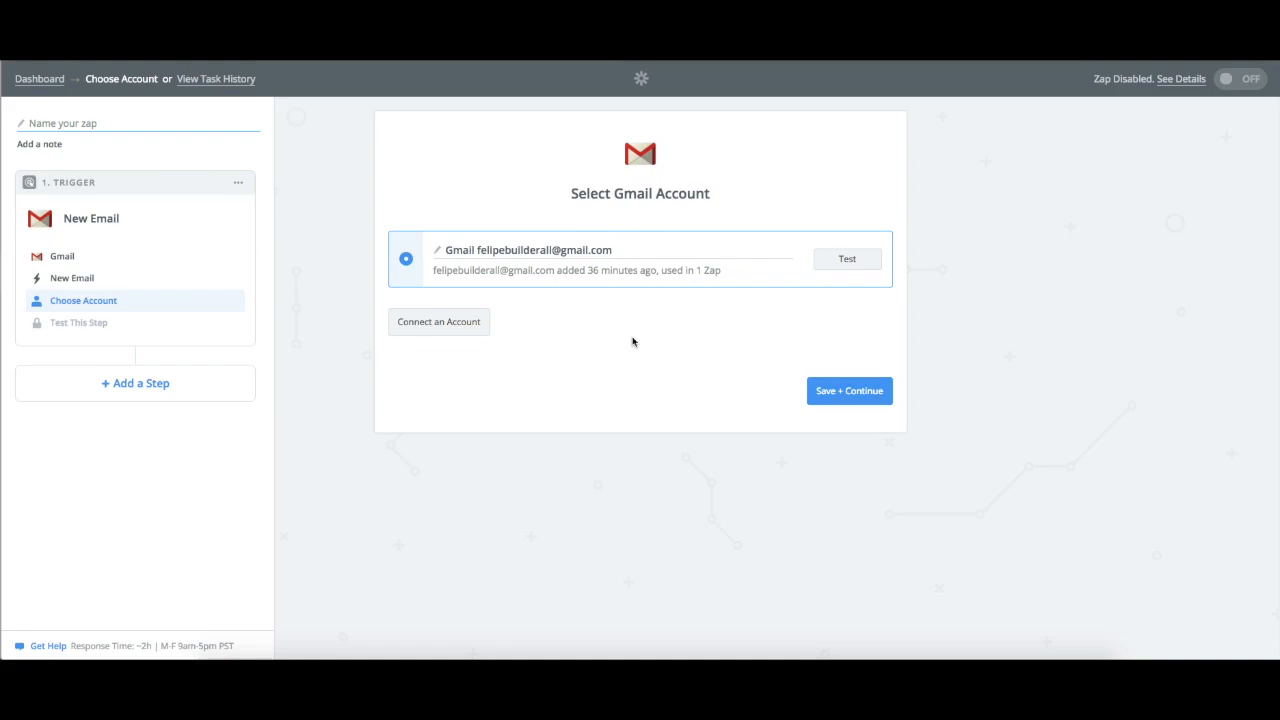
# Keep the already connected Gmail account selected for the trigger and save it
pyautogui.click(438, 329)
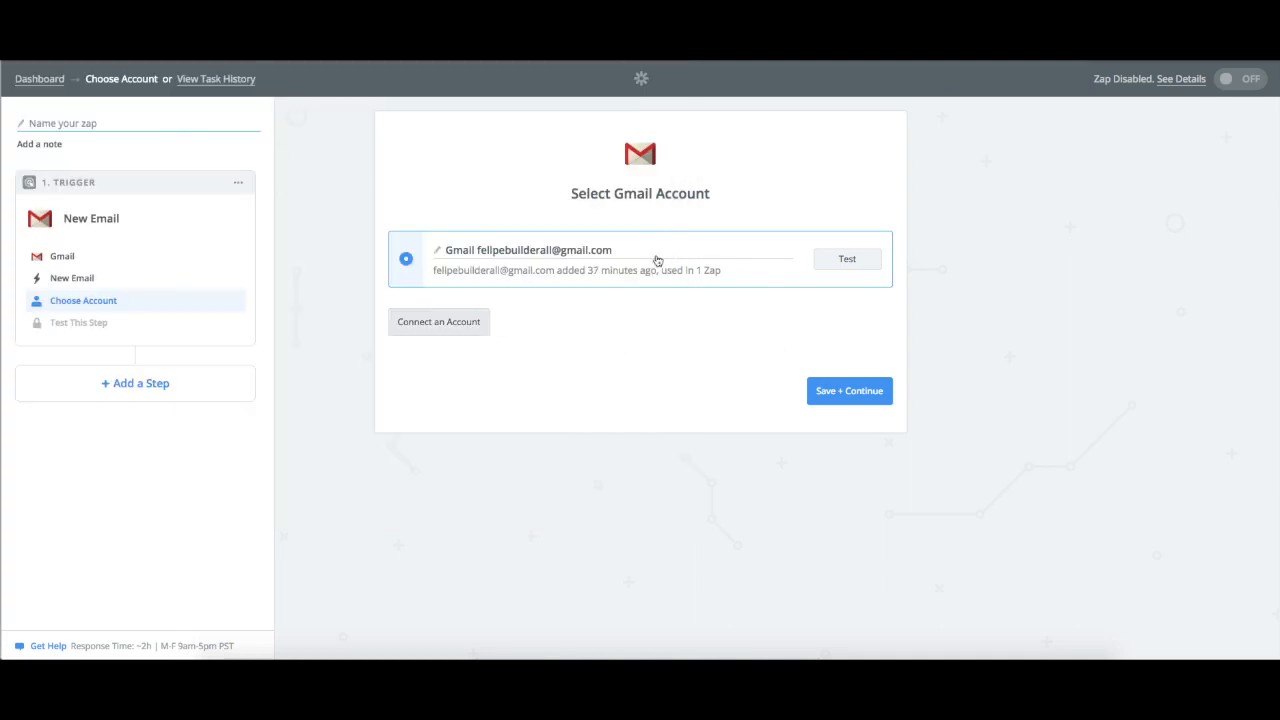
pyautogui.moveTo(433, 270); pyautogui.dragTo(504, 271)
pyautogui.click(562, 306)
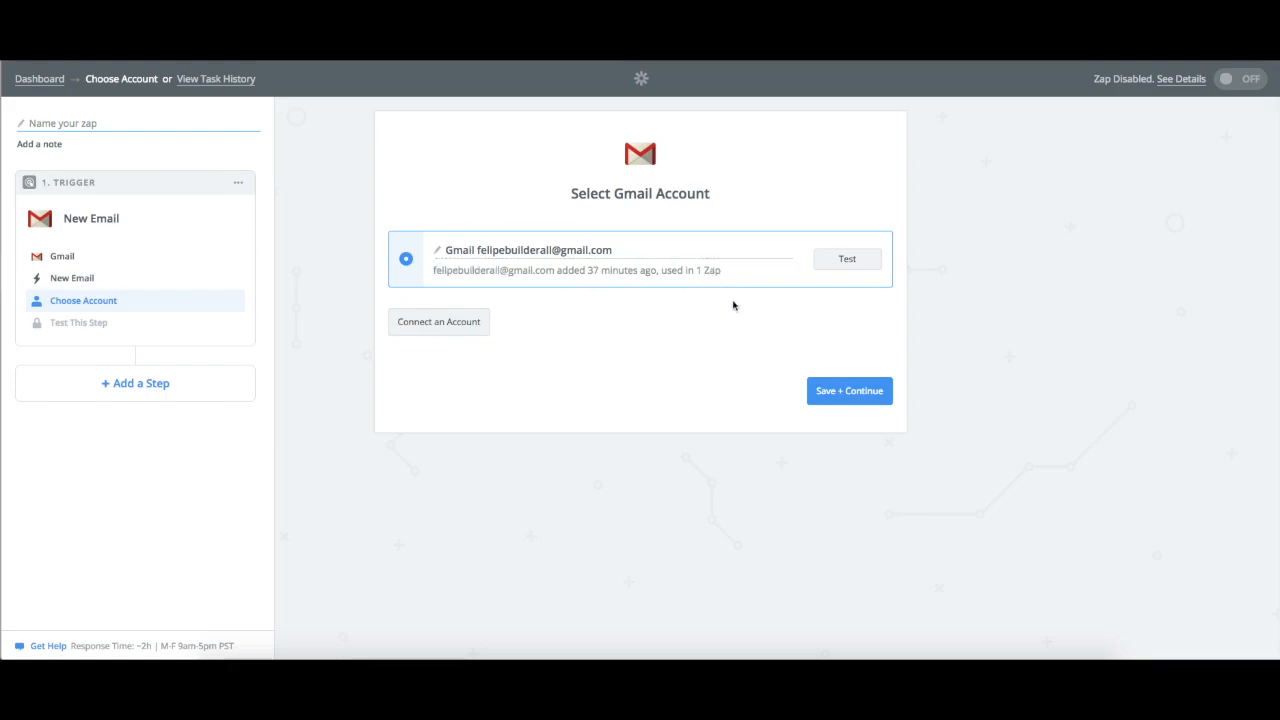
pyautogui.click(851, 400)
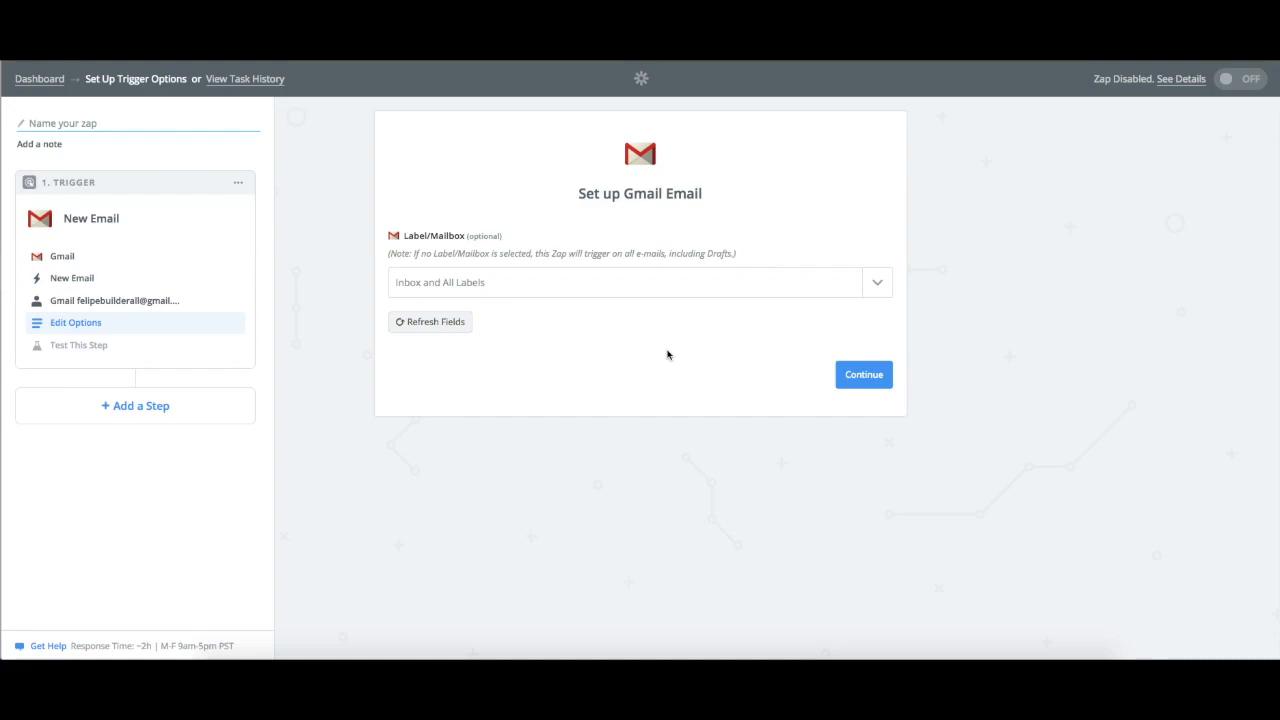
# Set the trigger's Label/Mailbox to CATEGORY_SOCIAL and continue to the sample emails
pyautogui.click(850, 285)
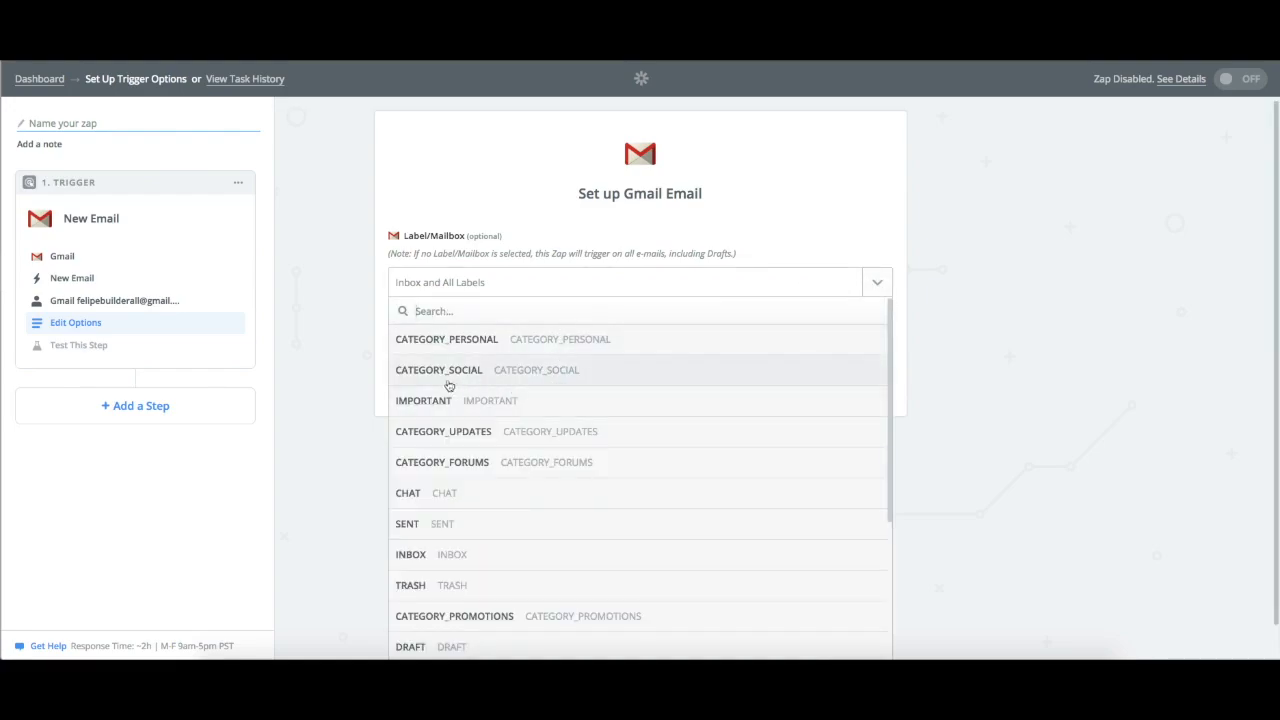
pyautogui.click(621, 379)
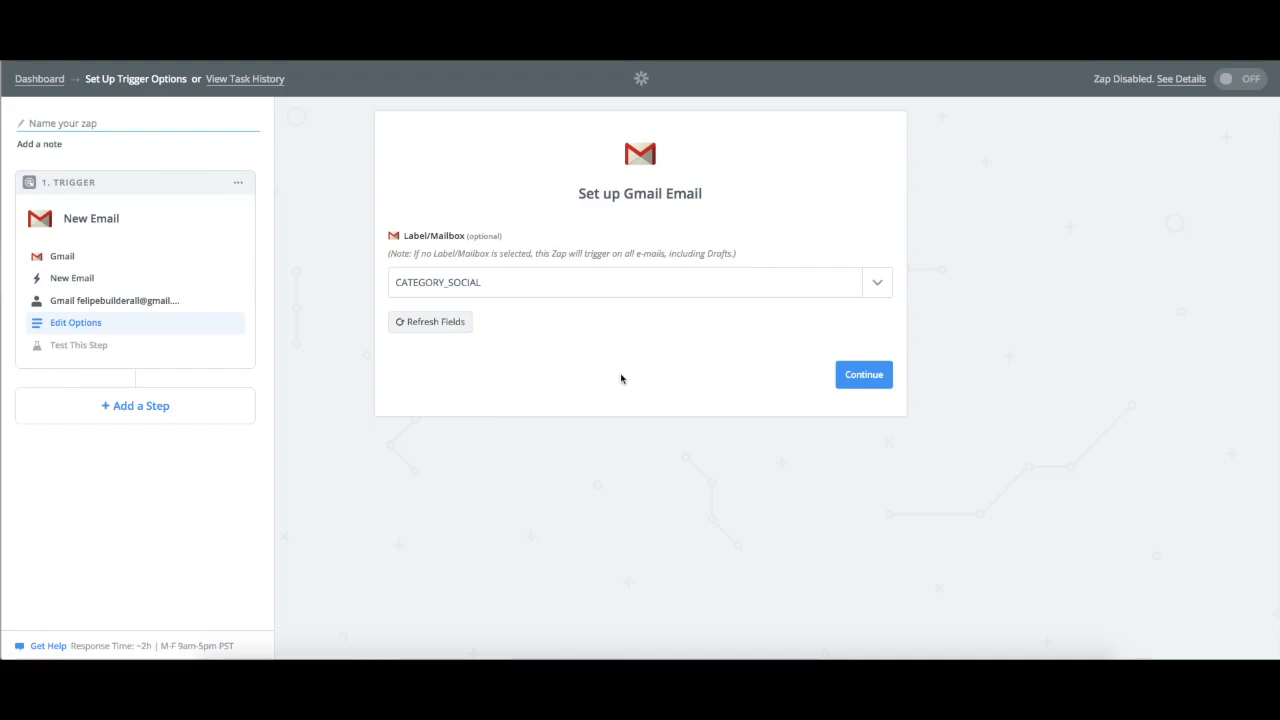
pyautogui.click(860, 378)
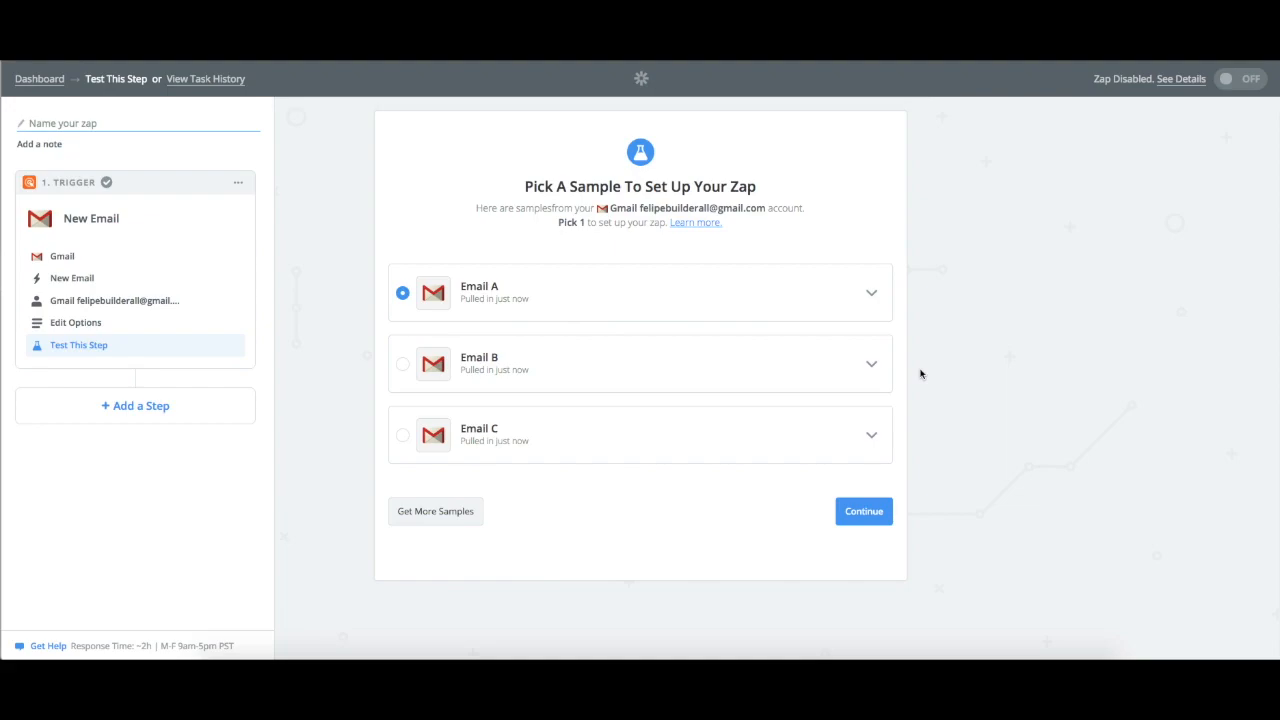
# Open the help article on picking samples and look through the documentation on testing a Zap, connected accounts and tasks
pyautogui.click(682, 223)
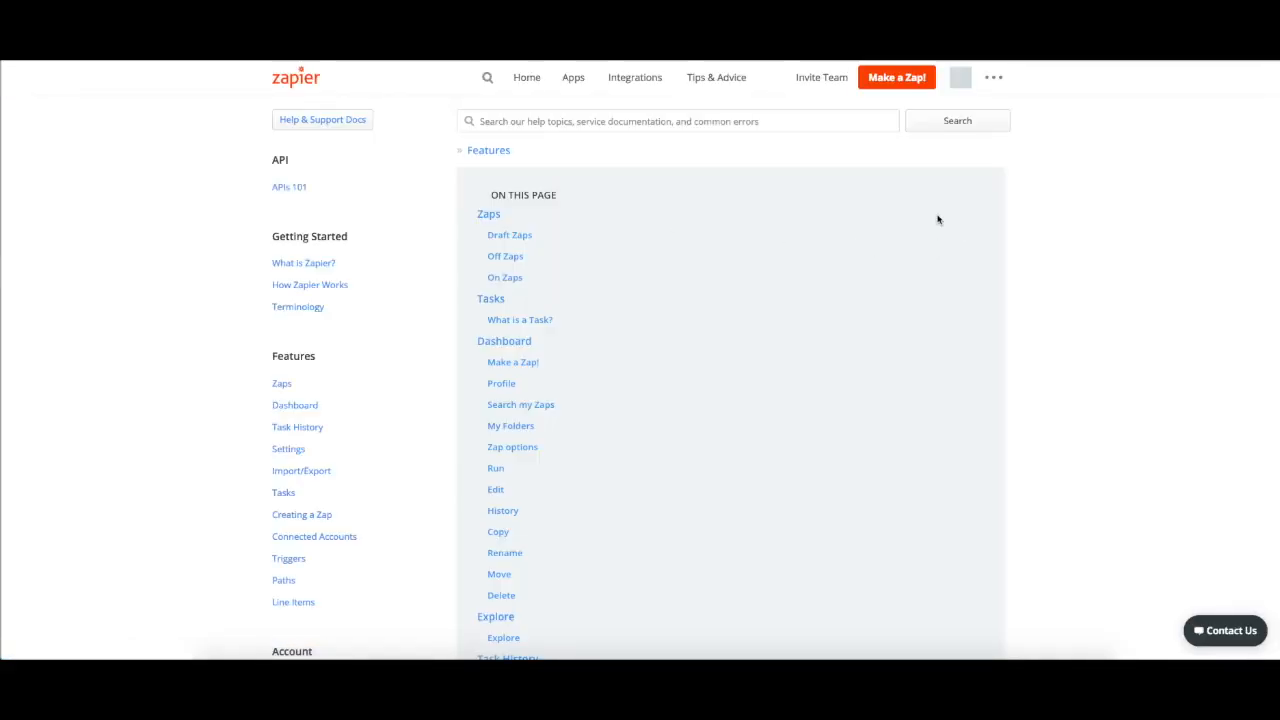
pyautogui.scroll(1, 1135, 388)
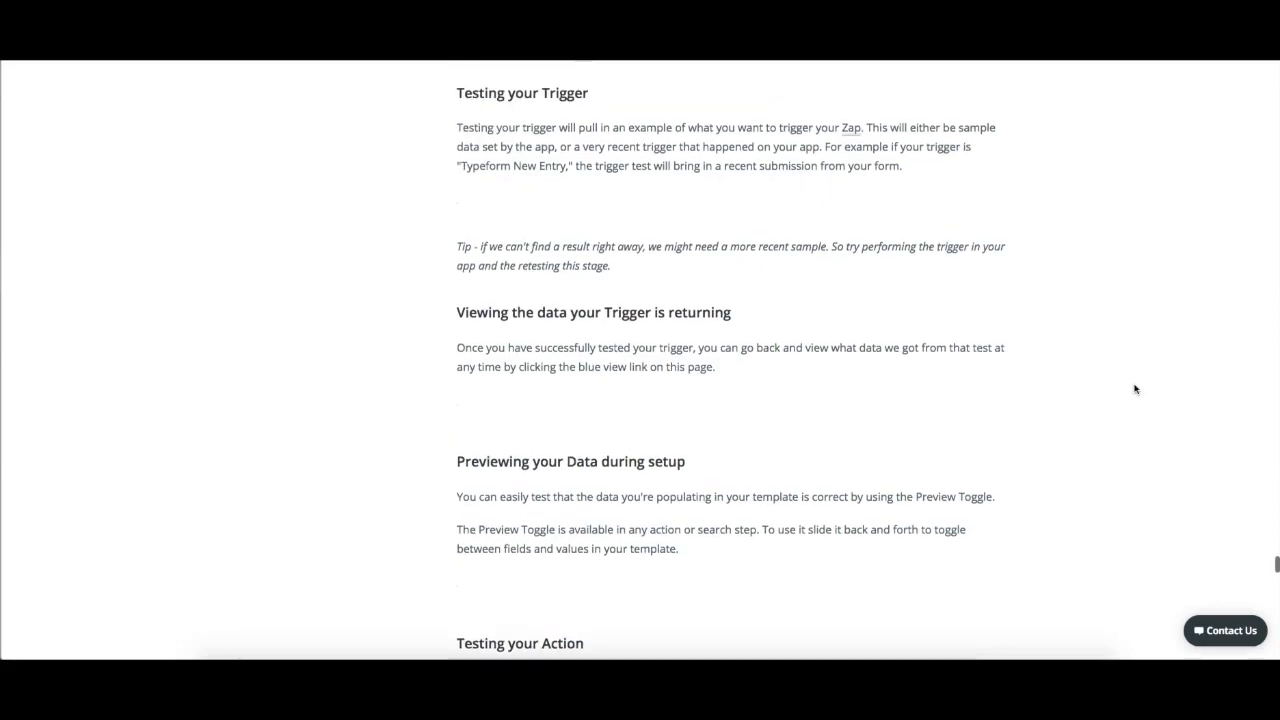
pyautogui.scroll(10, 621, 174)
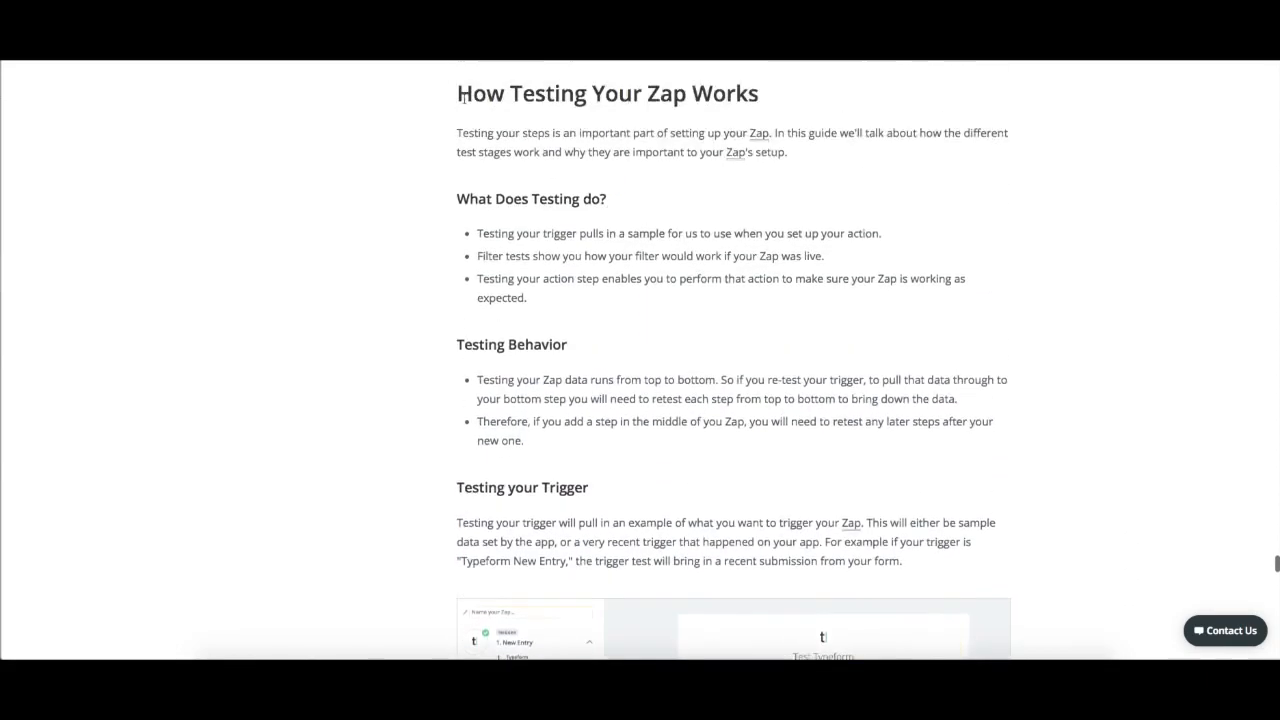
pyautogui.scroll(5, 689, 202)
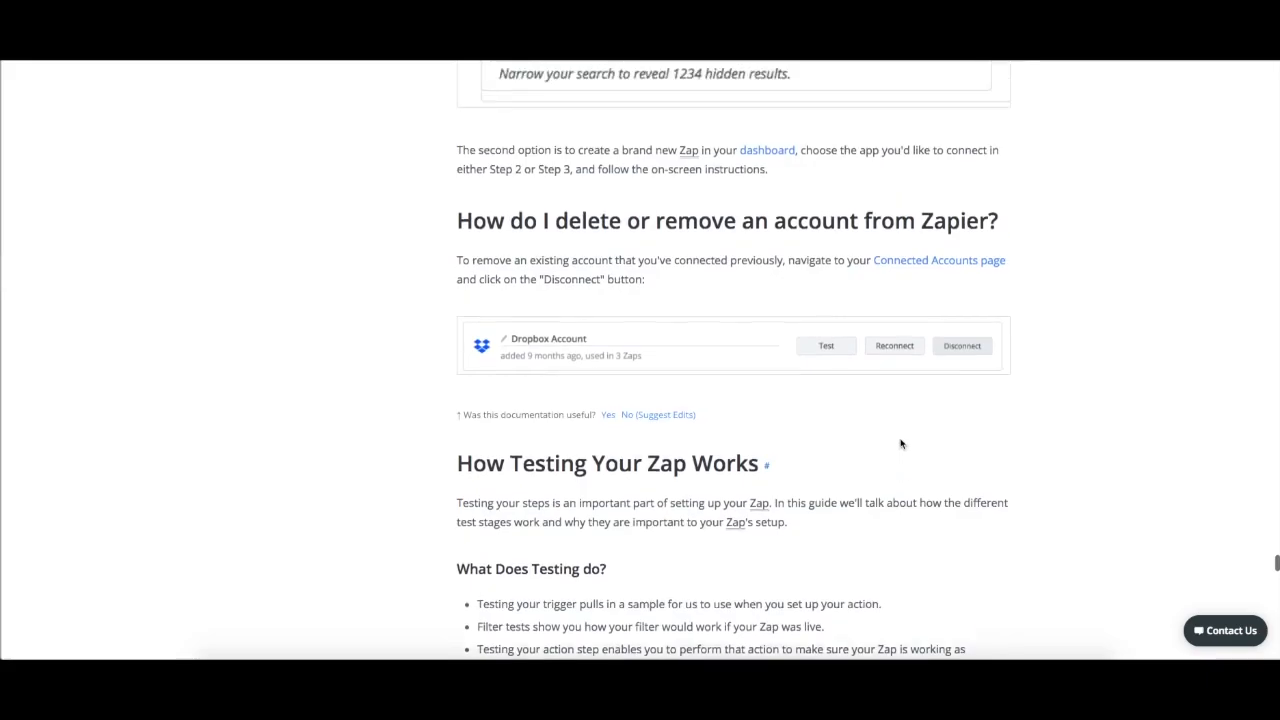
pyautogui.scroll(20, 905, 430)
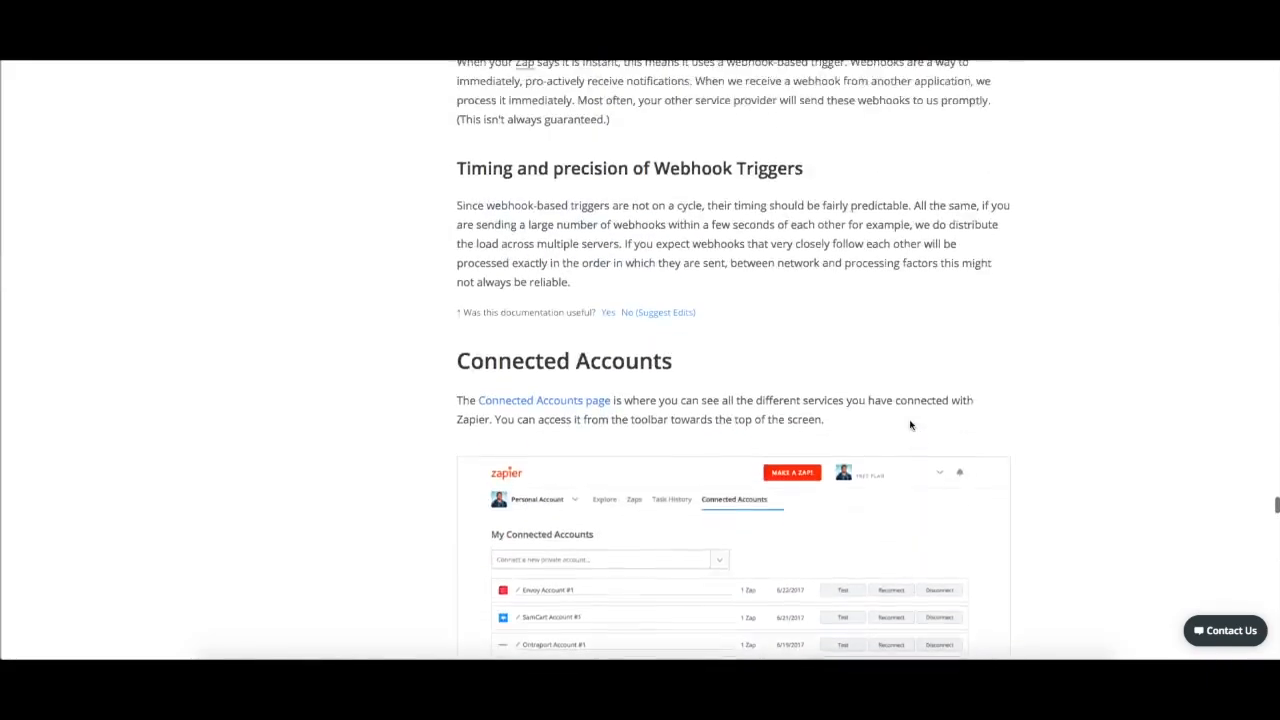
pyautogui.scroll(15, 910, 422)
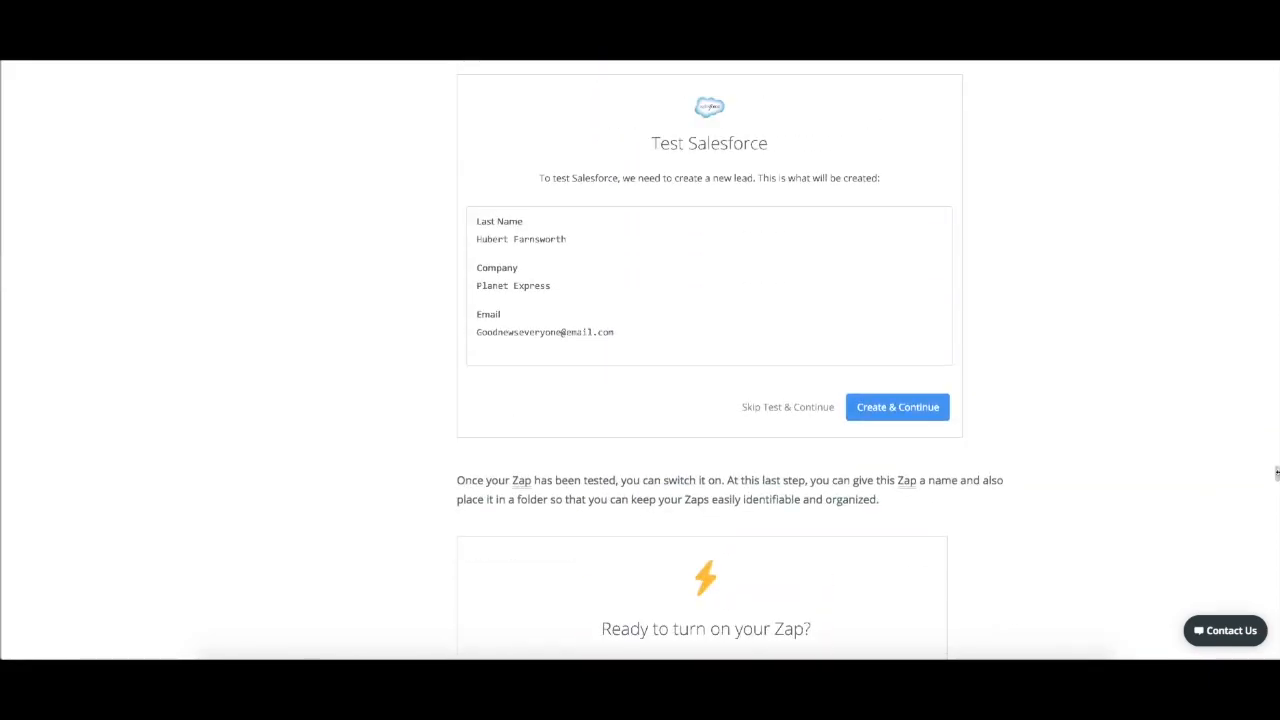
pyautogui.moveTo(1275, 475); pyautogui.dragTo(1270, 95)
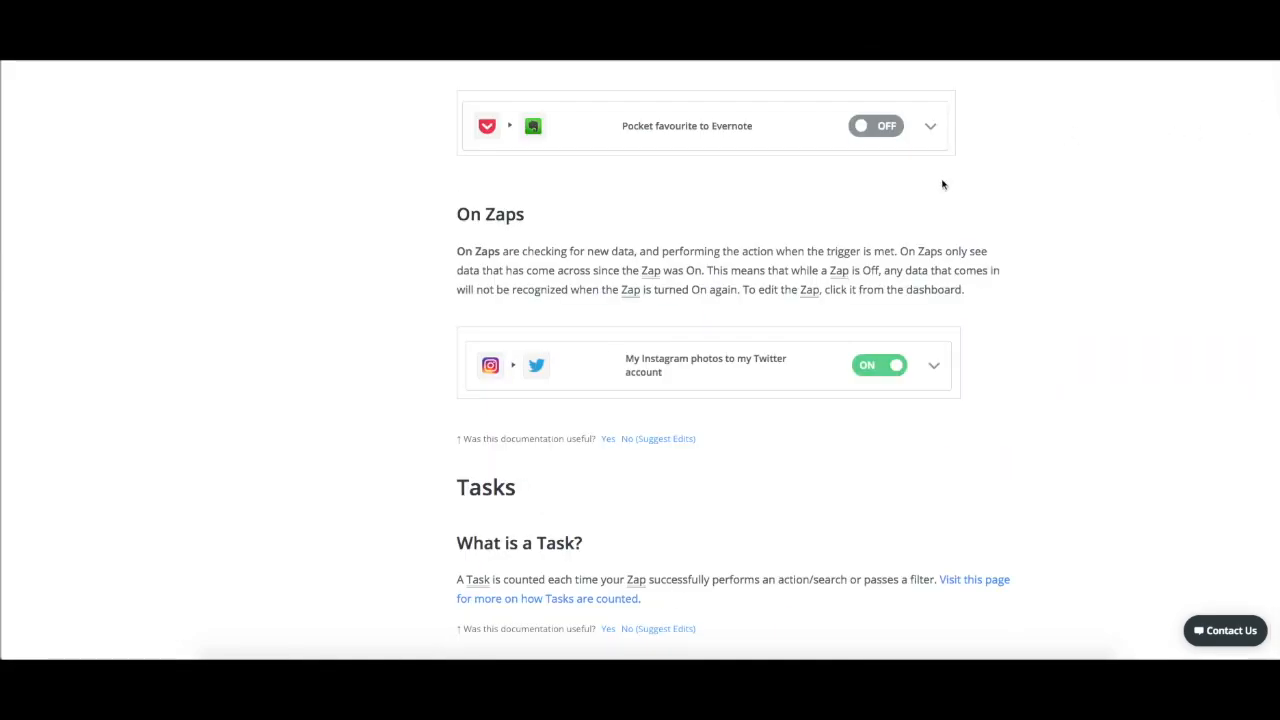
pyautogui.scroll(10, 1085, 348)
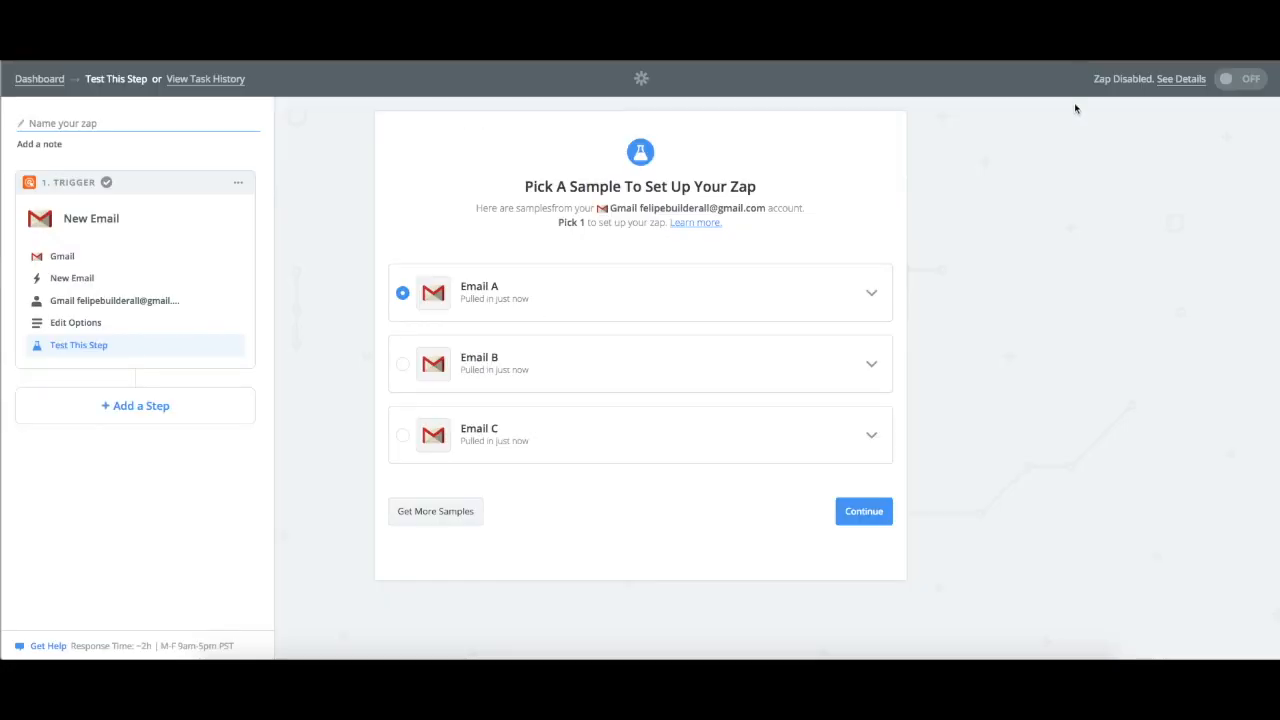
# Review the contents of the Email A and Email B samples and continue with Email A as the trigger sample
pyautogui.click(872, 294)
pyautogui.scroll(-4, 646, 486)
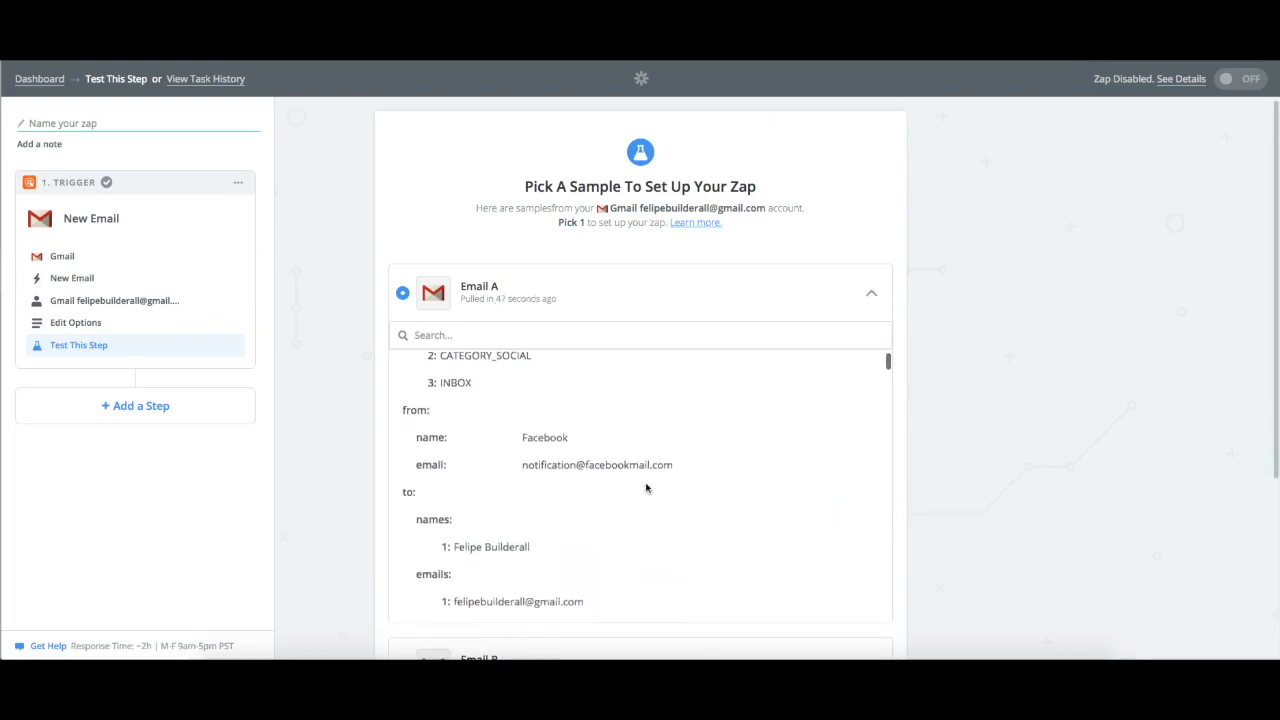
pyautogui.scroll(-1, 1128, 499)
pyautogui.click(874, 554)
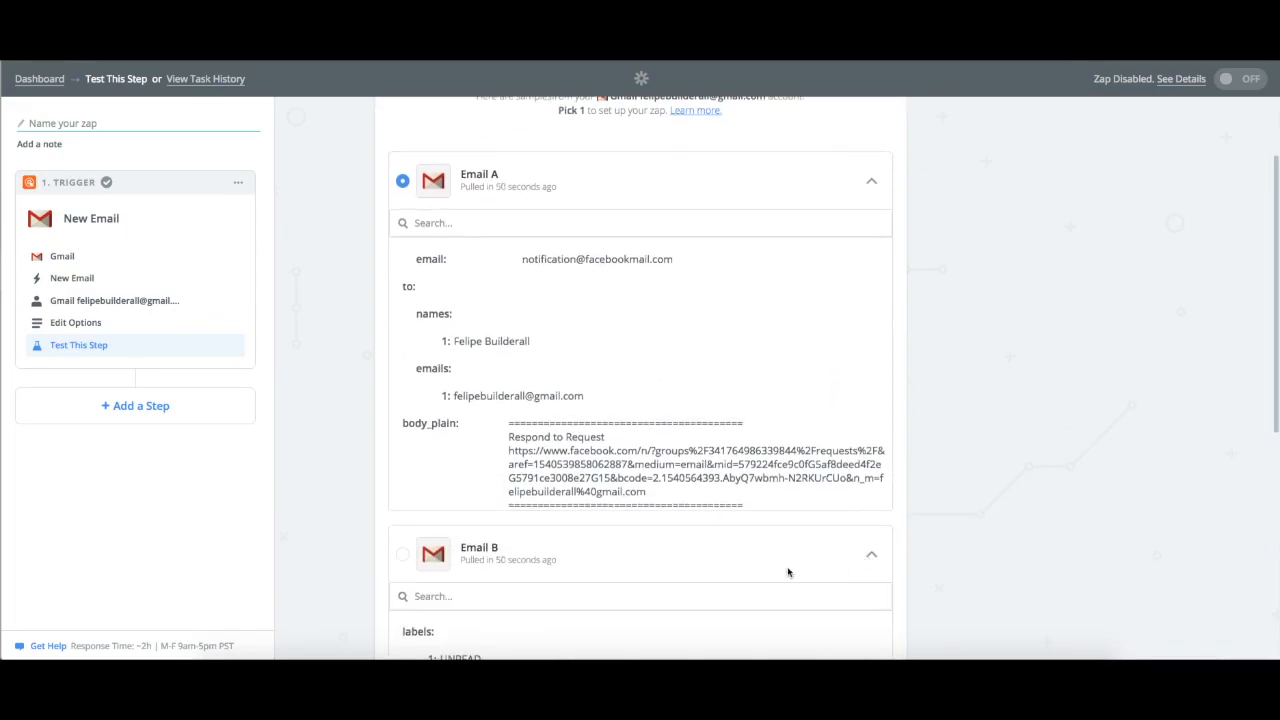
pyautogui.scroll(-1, 789, 570)
pyautogui.scroll(-3, 790, 560)
pyautogui.scroll(4, 792, 558)
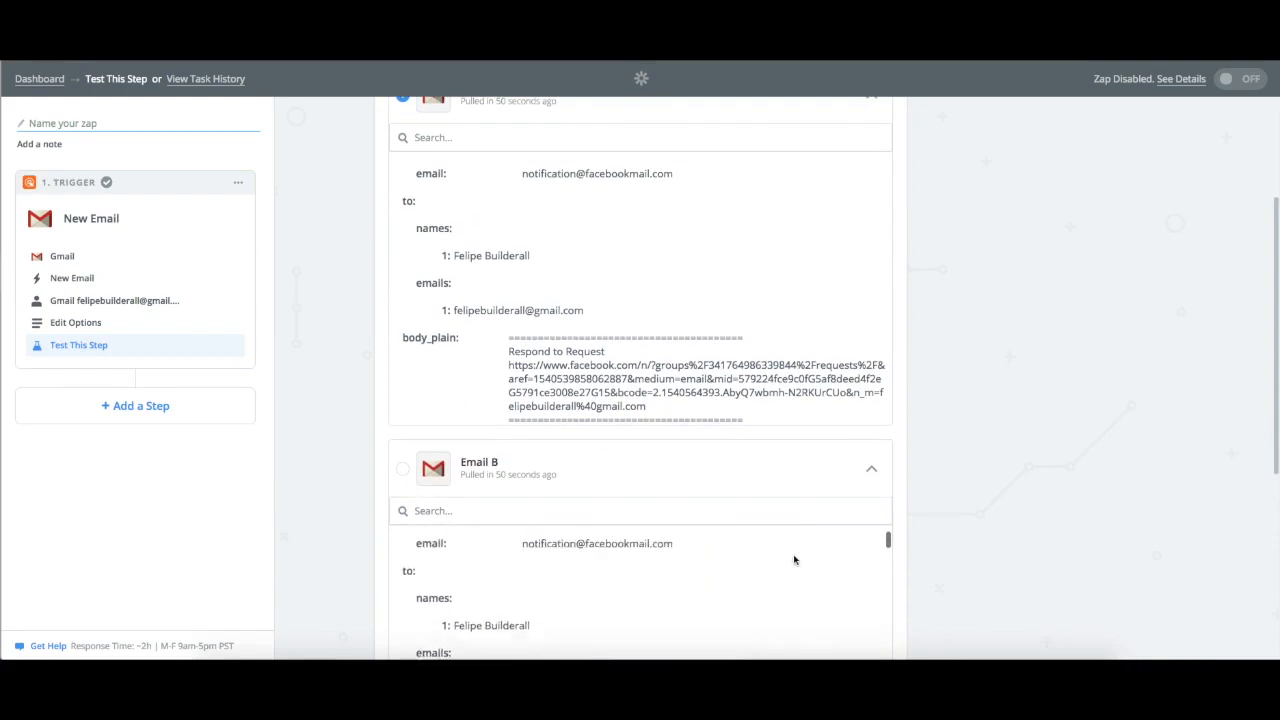
pyautogui.click(871, 472)
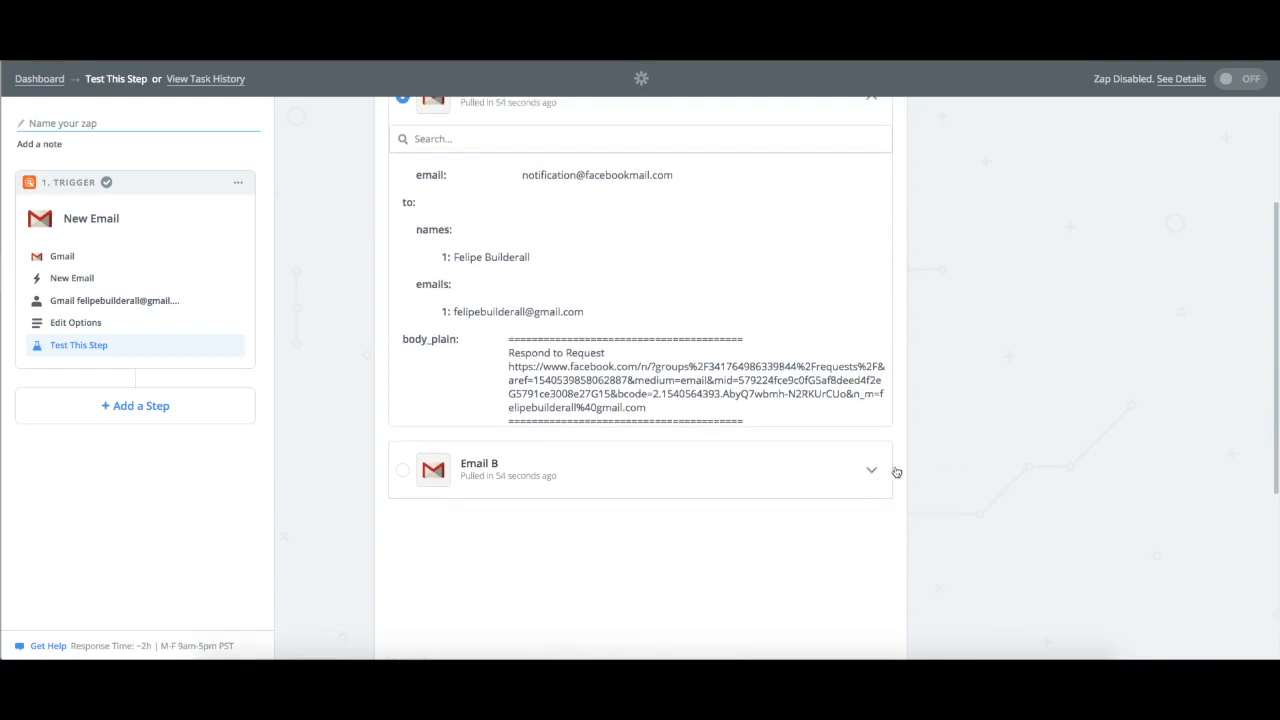
pyautogui.scroll(1, 937, 456)
pyautogui.scroll(-2, 1000, 455)
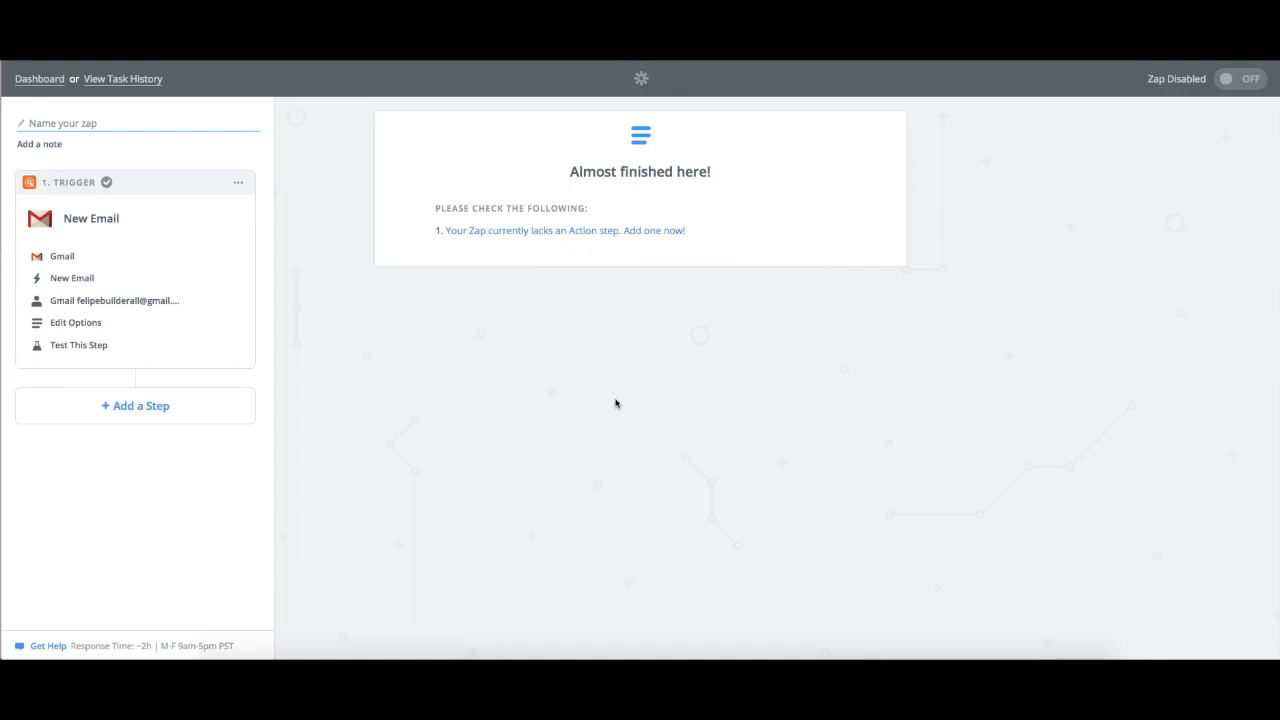
# Add the missing action step using Builderall Mailingboss with the Add Lead in List action and save it
pyautogui.click(550, 236)
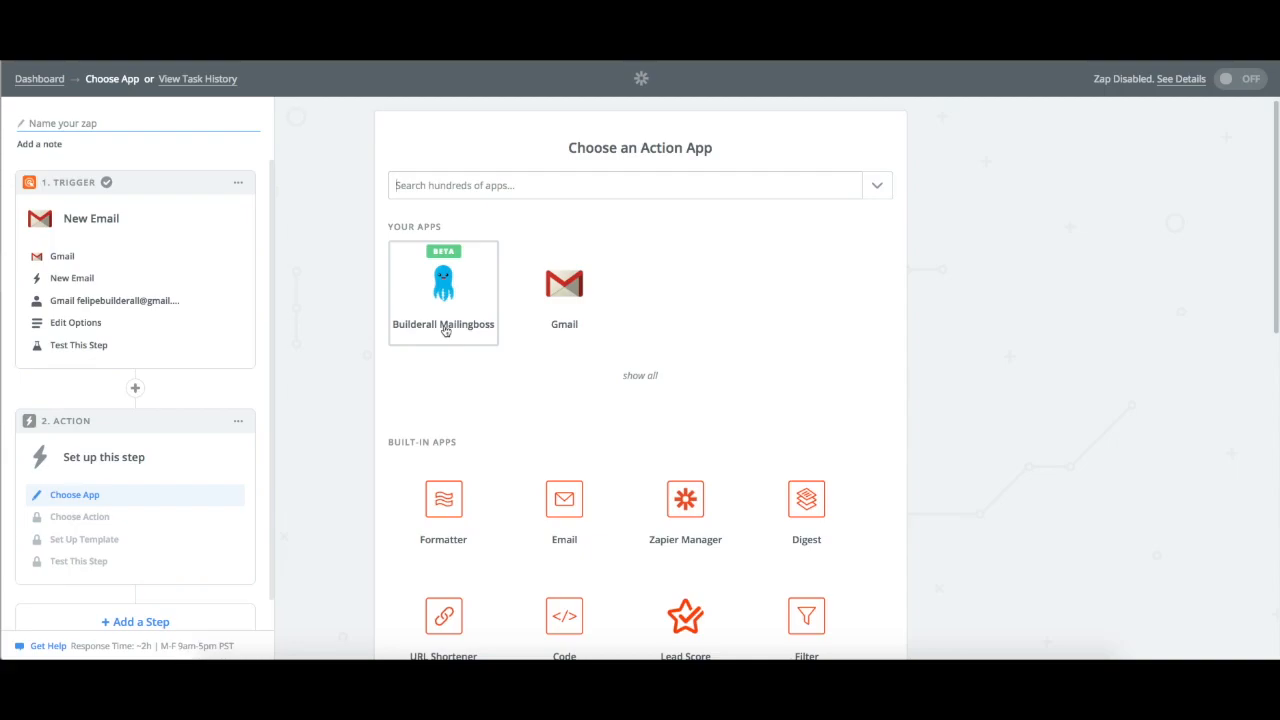
pyautogui.click(446, 330)
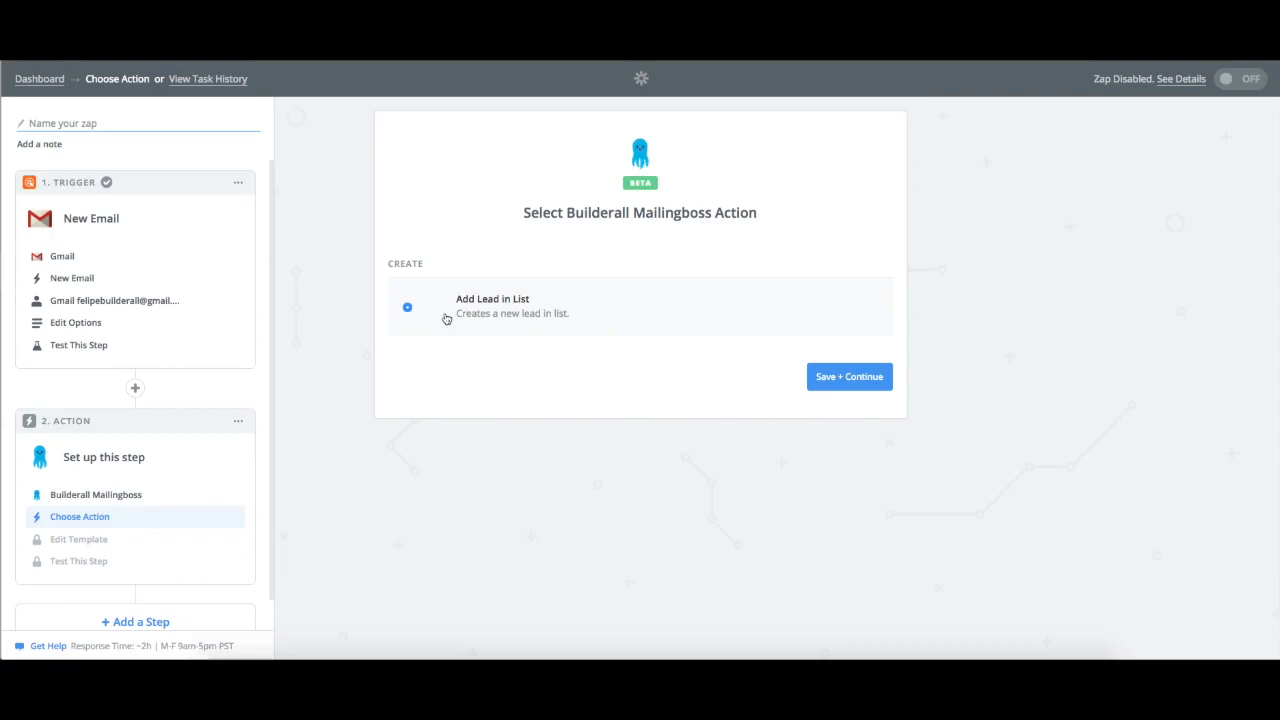
pyautogui.click(842, 386)
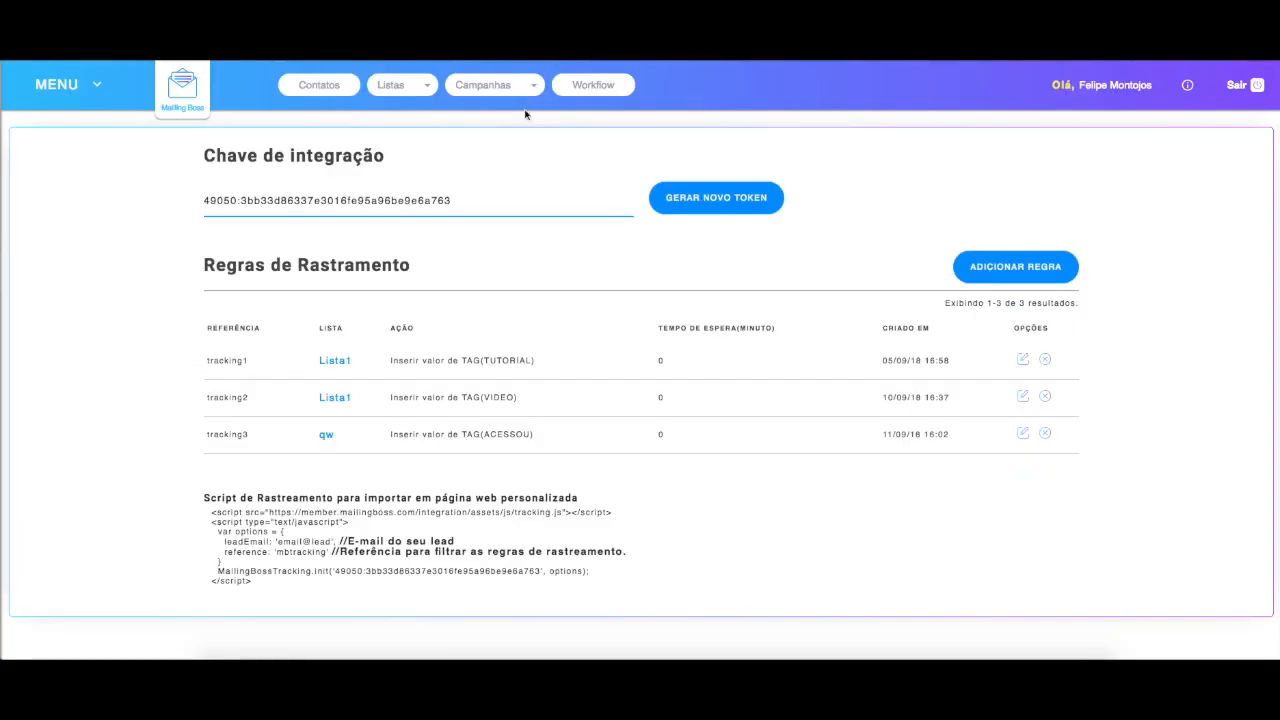
# Switch to Mailing Boss, open the integration page and highlight the integration key
pyautogui.click(68, 84)
pyautogui.click(103, 314)
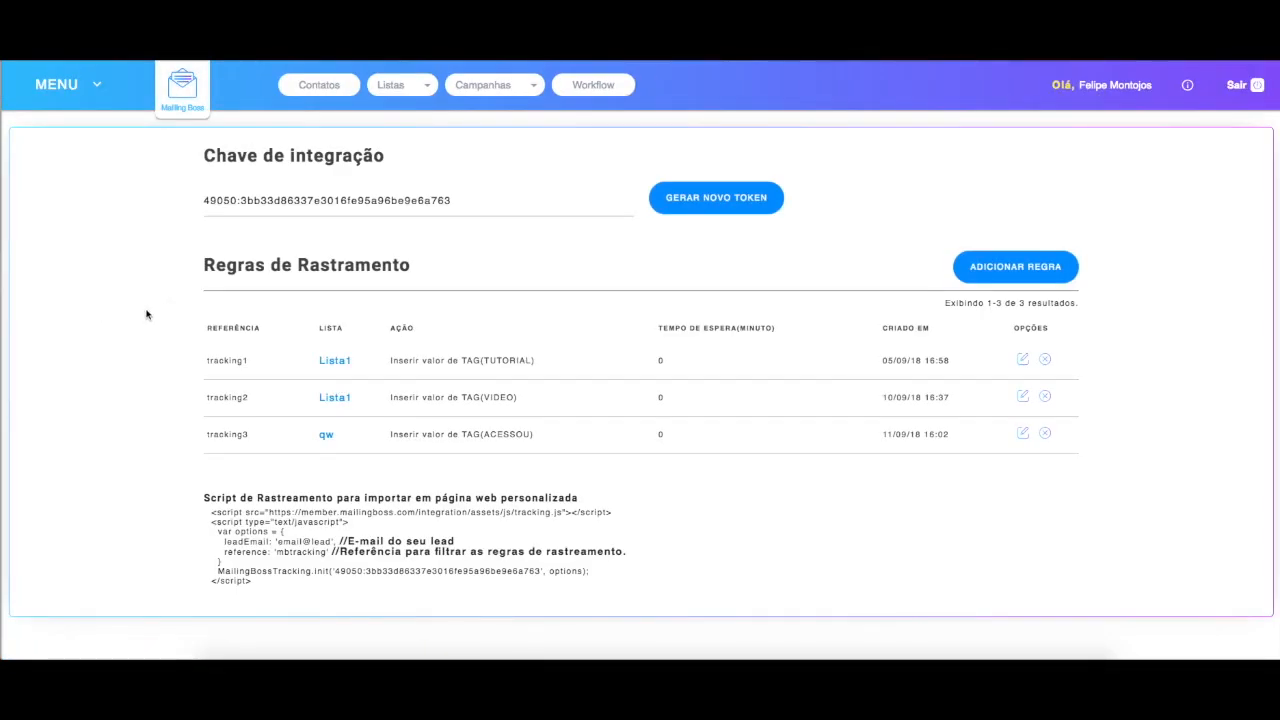
pyautogui.moveTo(462, 201); pyautogui.dragTo(203, 201)
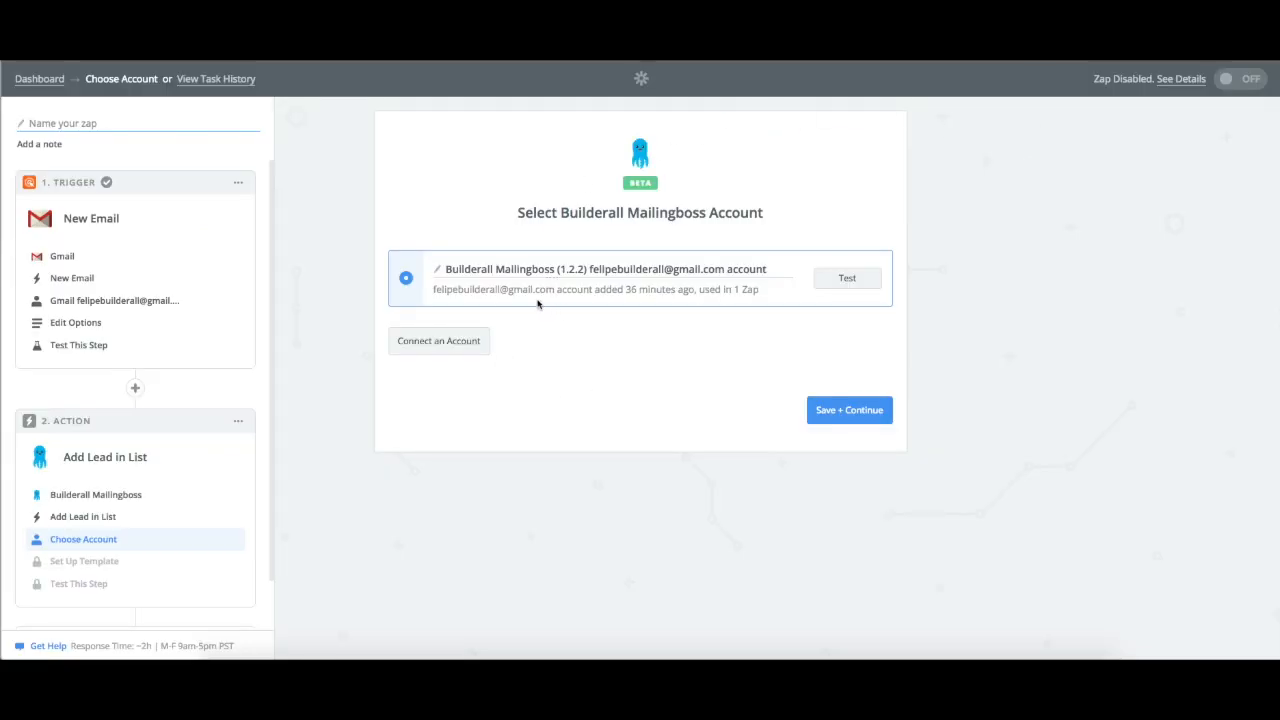
# Back in Zapier, save the connected Mailingboss account and map the lead's Email Address to the Gmail From Email value
pyautogui.click(838, 411)
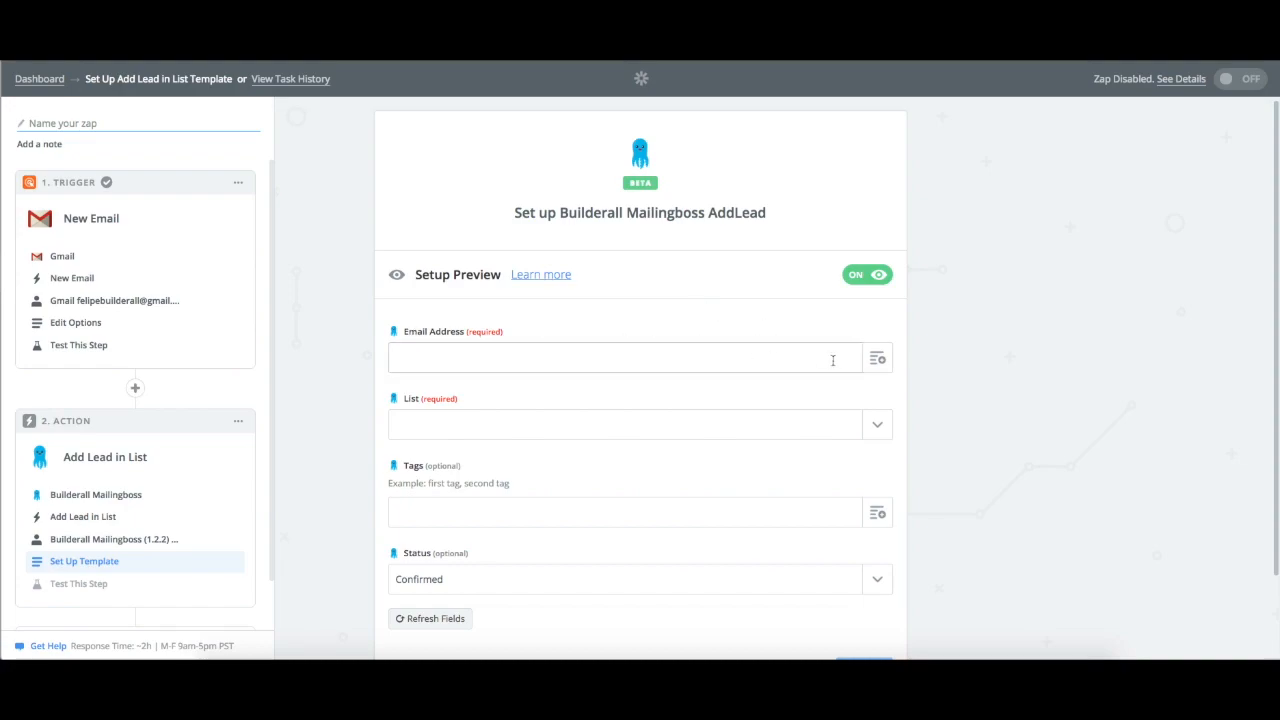
pyautogui.click(877, 358)
pyautogui.scroll(-2, 700, 517)
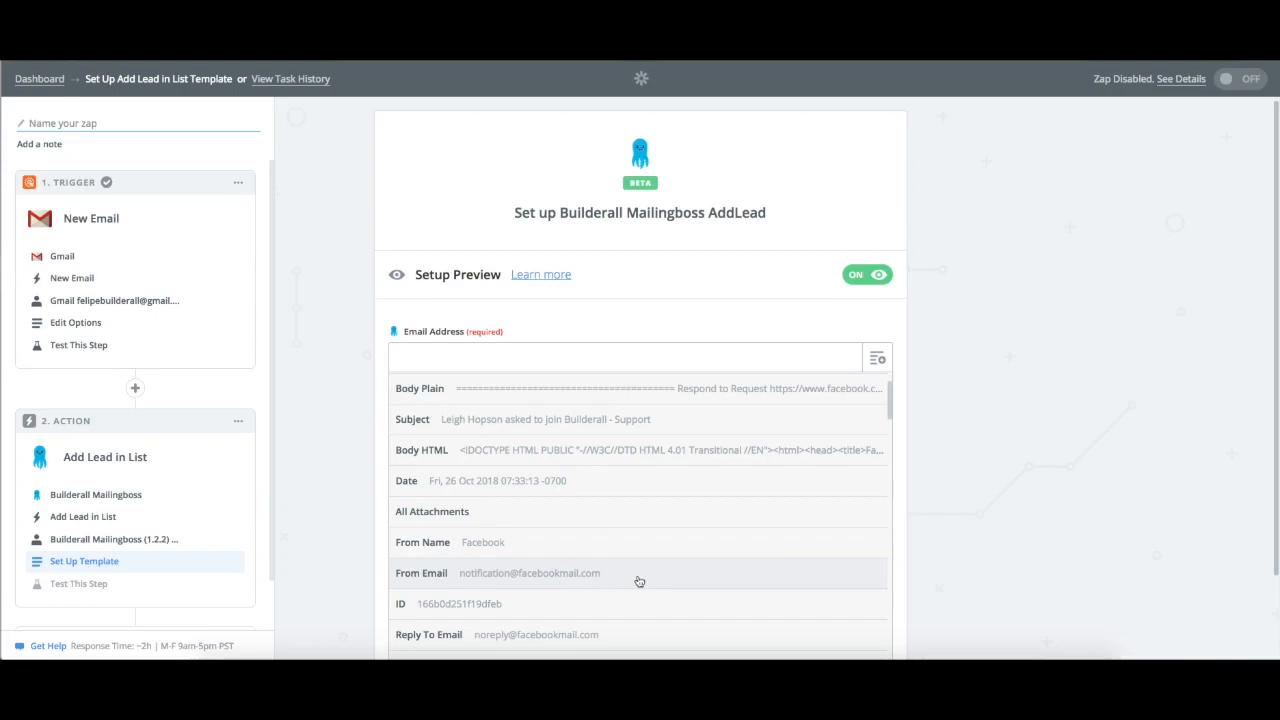
pyautogui.click(638, 580)
# Choose Lista2 as the target list for the lead and enter GMAIL as its tag
pyautogui.click(876, 425)
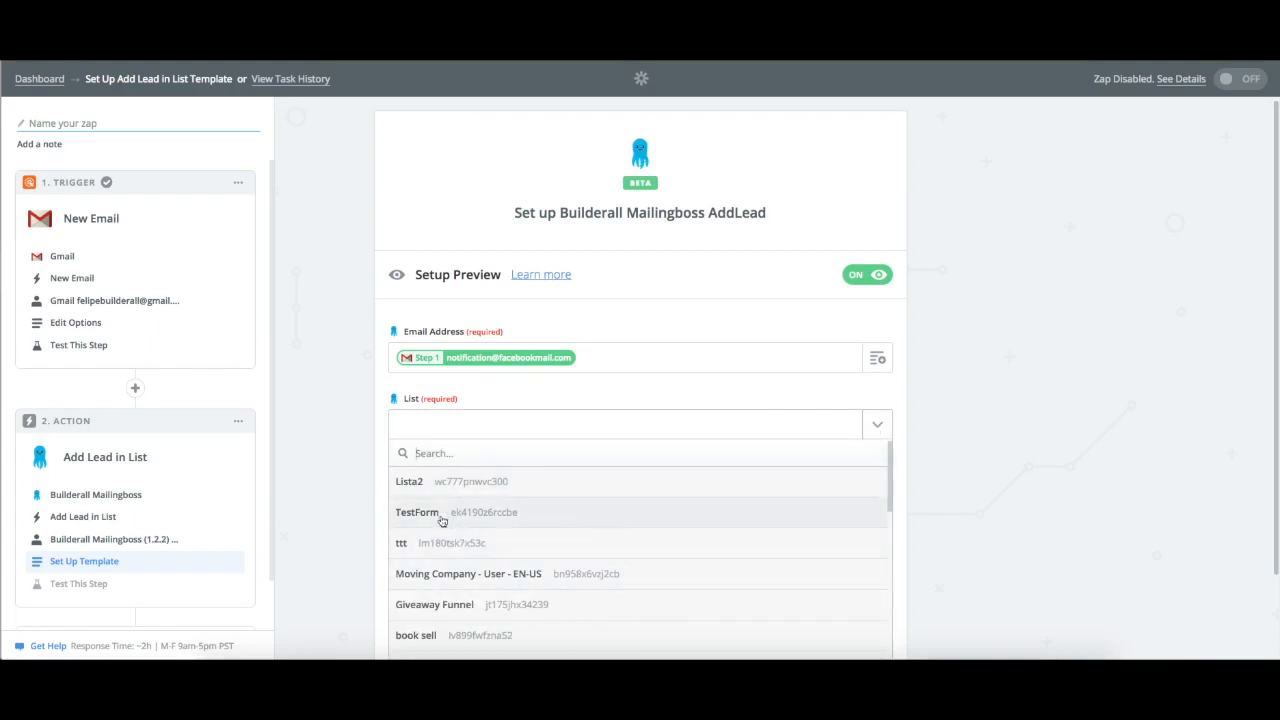
pyautogui.click(572, 488)
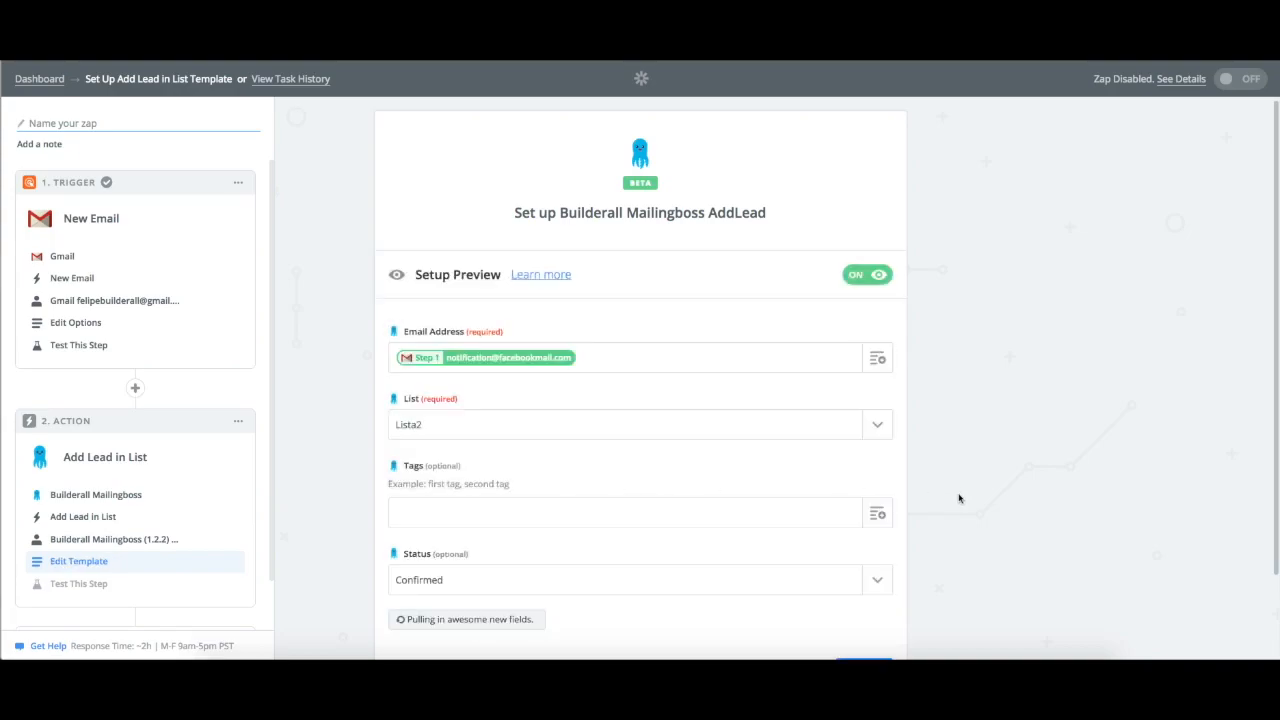
pyautogui.scroll(-1, 950, 495)
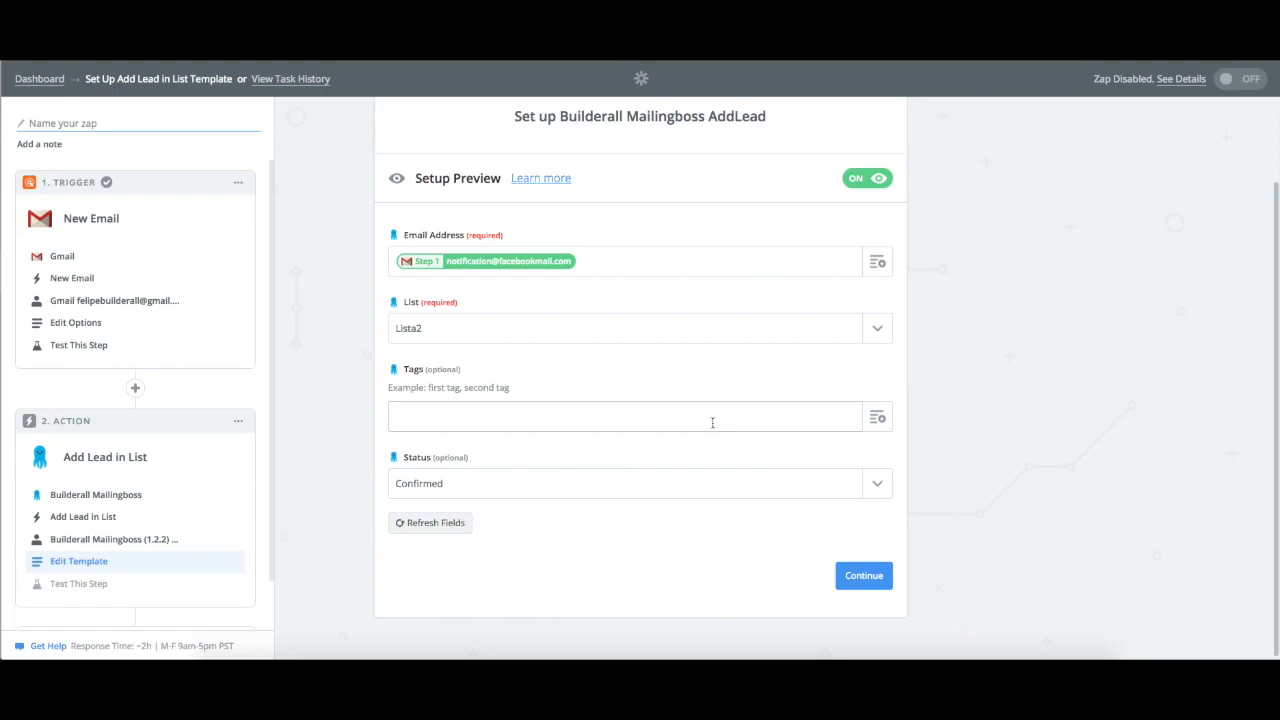
pyautogui.write('GMAIL')
# Set the lead's status to Unconfirmed and continue to the action test
pyautogui.click(877, 485)
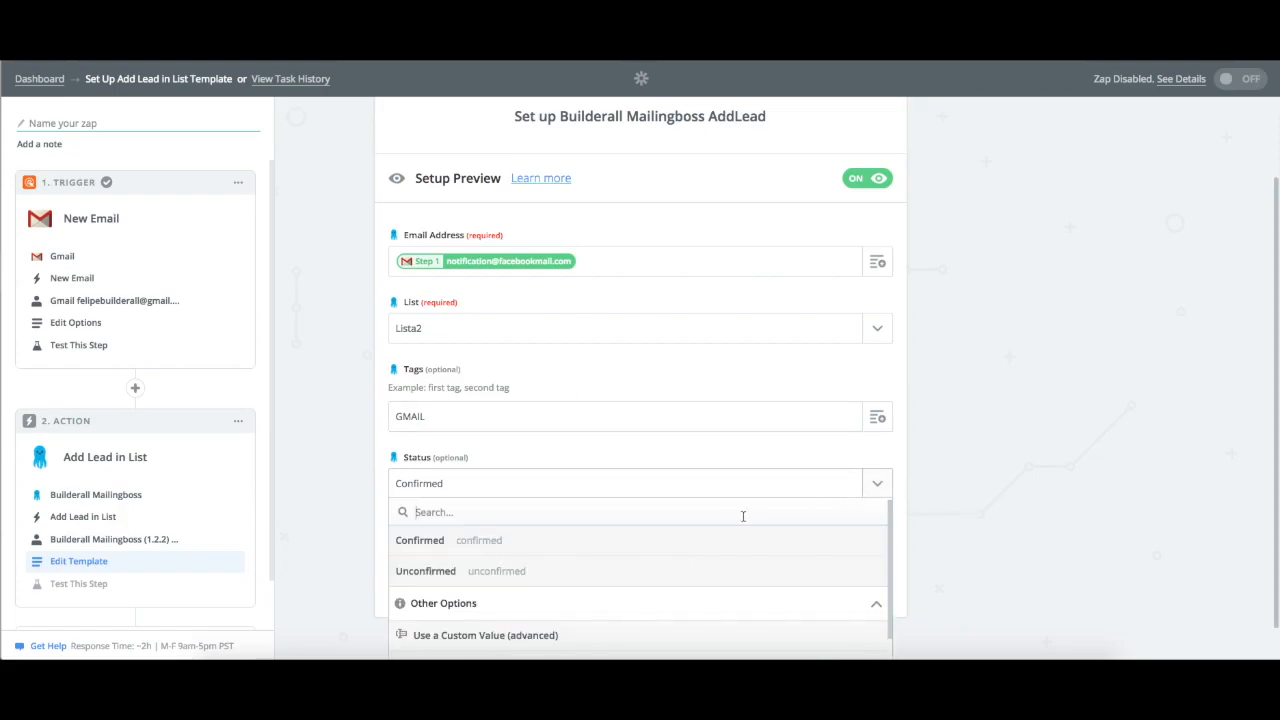
pyautogui.click(877, 490)
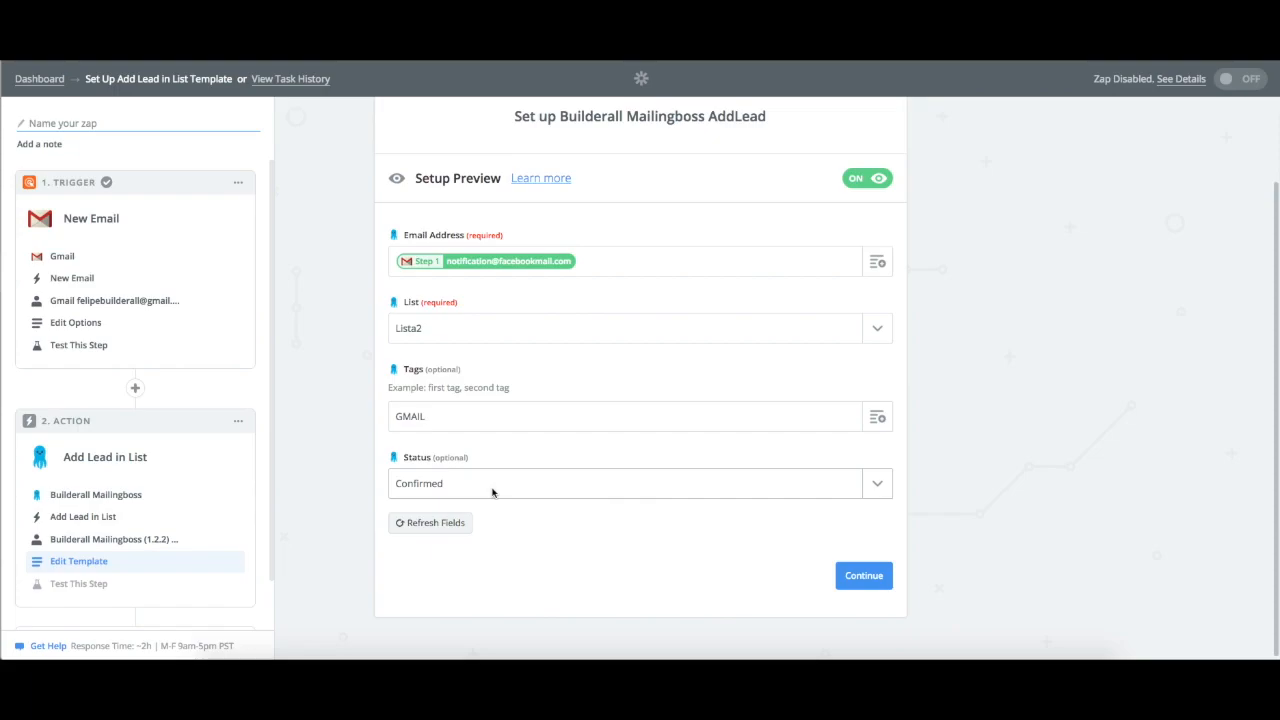
pyautogui.click(872, 484)
pyautogui.click(466, 571)
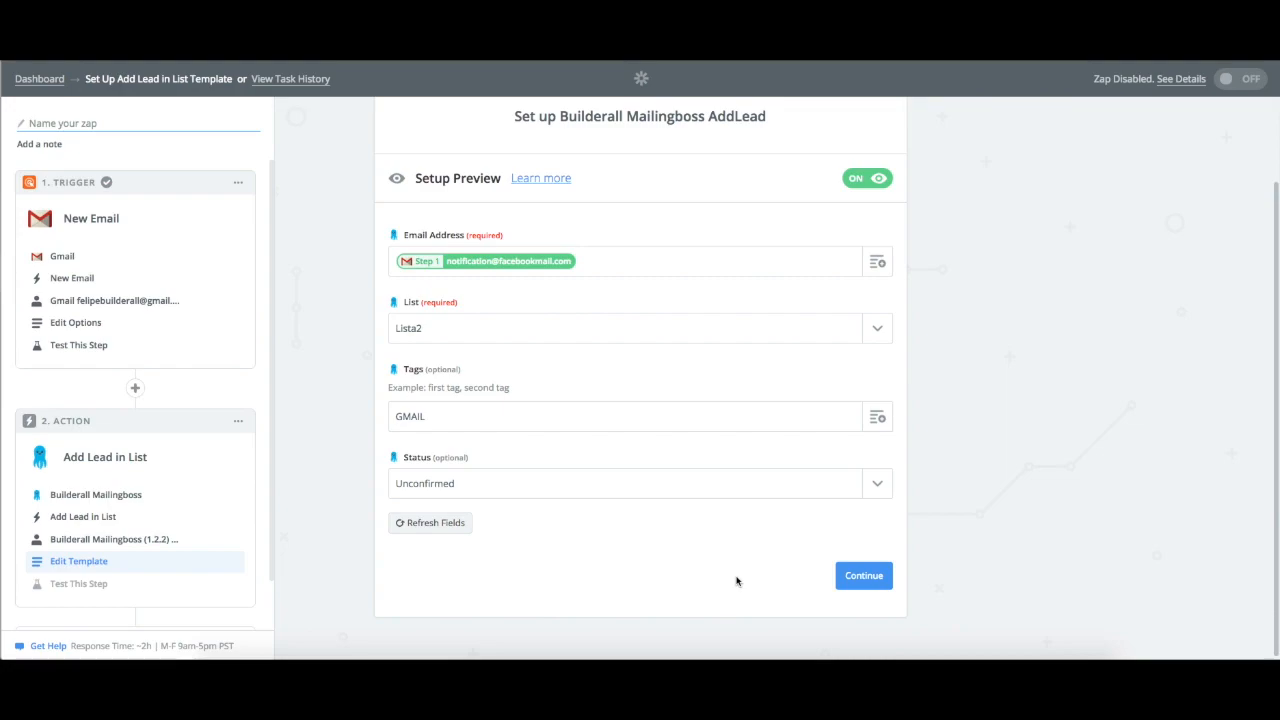
pyautogui.click(864, 576)
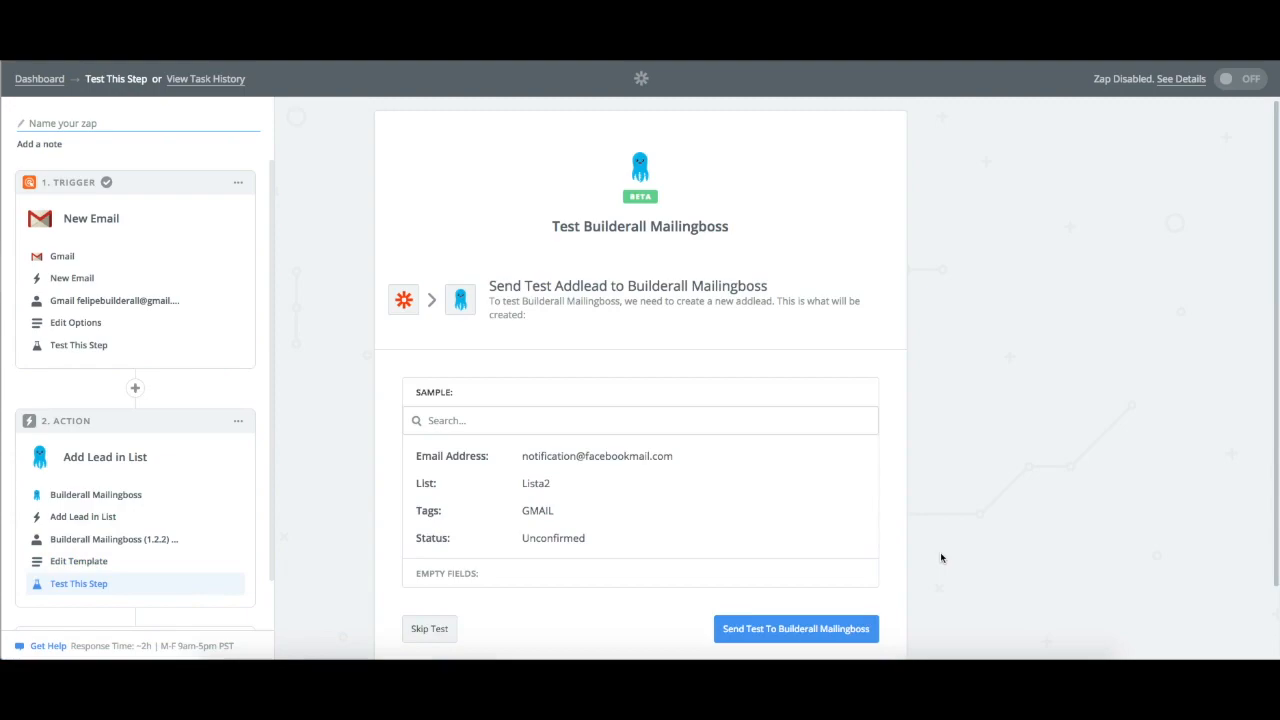
# Review the sample lead, send the test to Builderall Mailingboss and finish the Zap setup
pyautogui.scroll(-1, 858, 518)
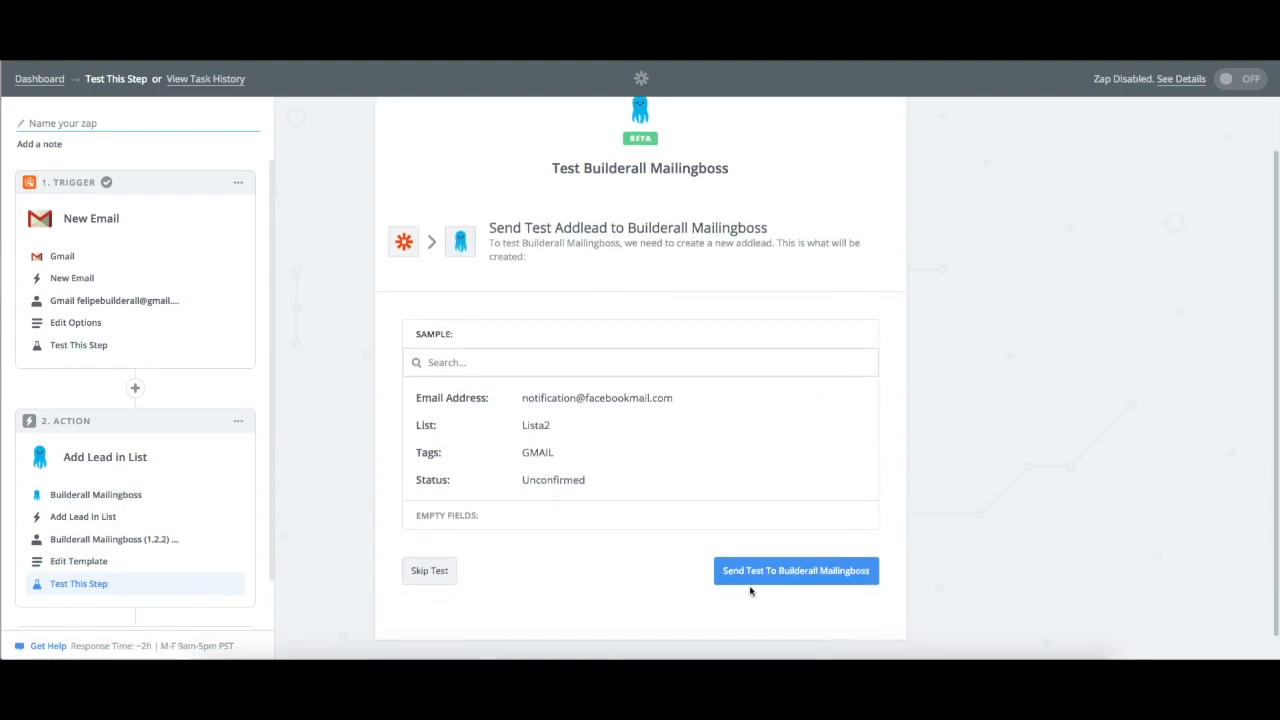
pyautogui.scroll(1, 830, 582)
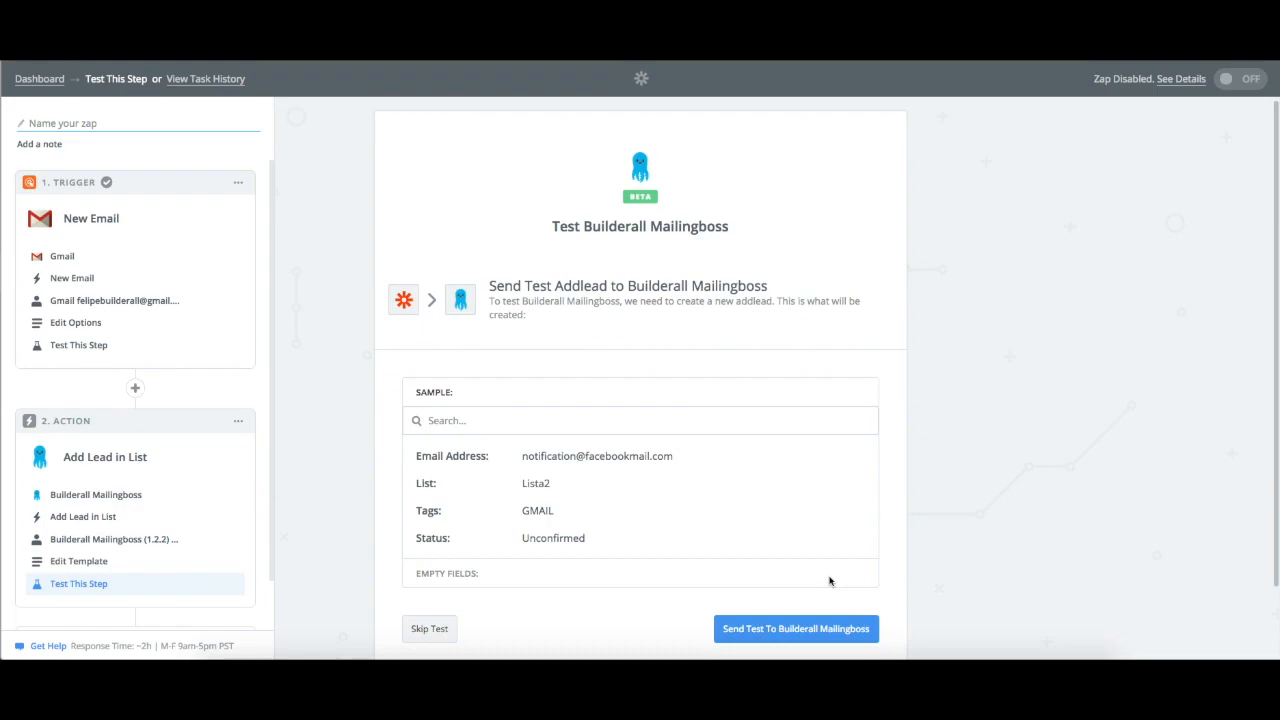
pyautogui.scroll(-2, 829, 580)
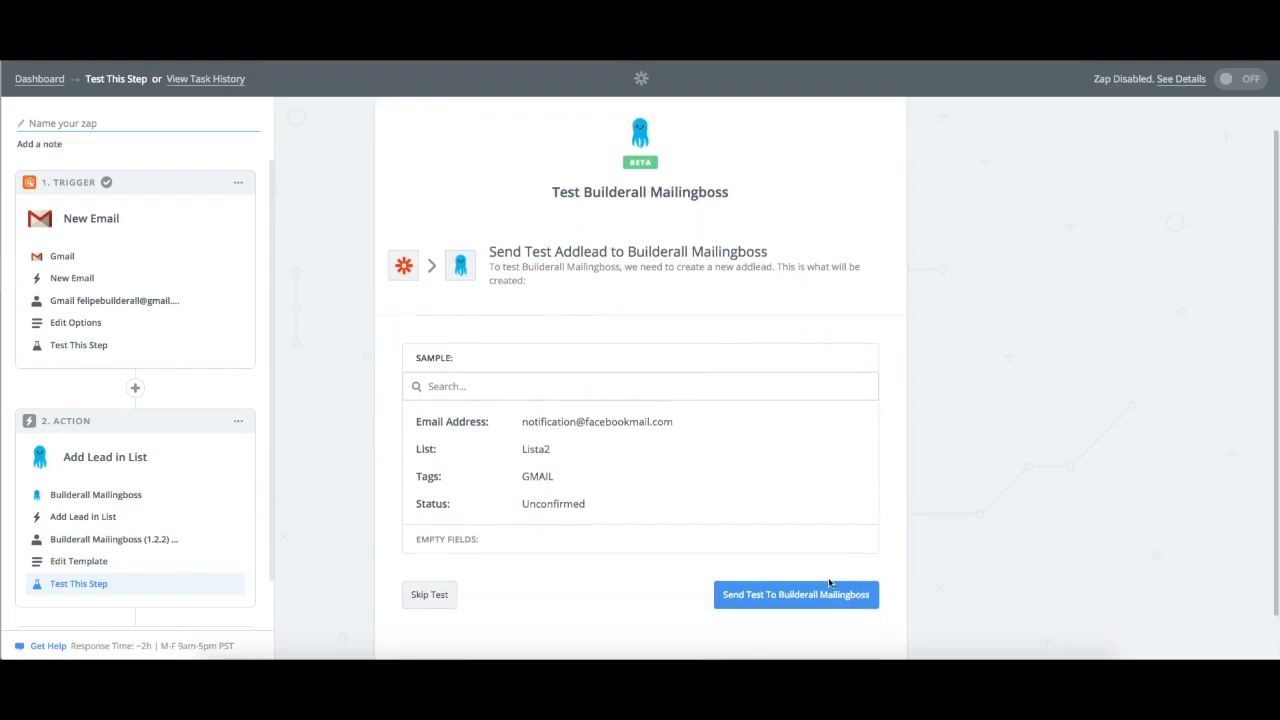
pyautogui.scroll(-2, 813, 567)
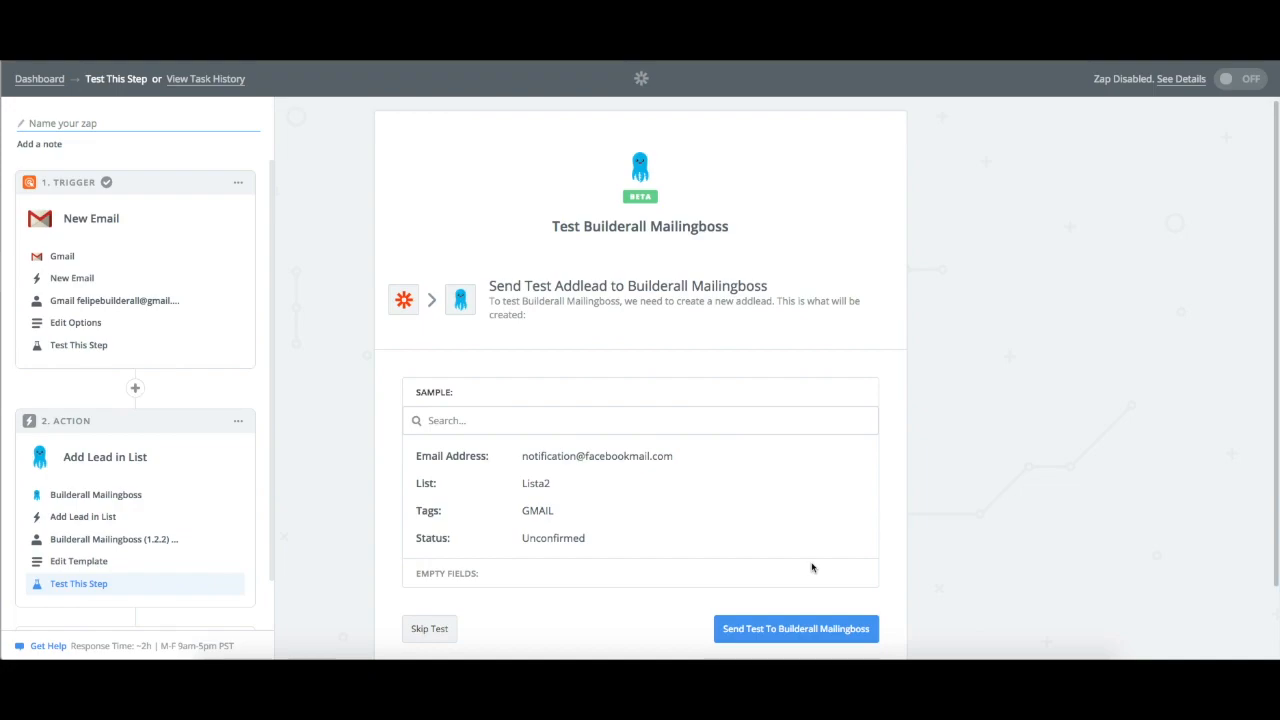
pyautogui.scroll(-1, 812, 567)
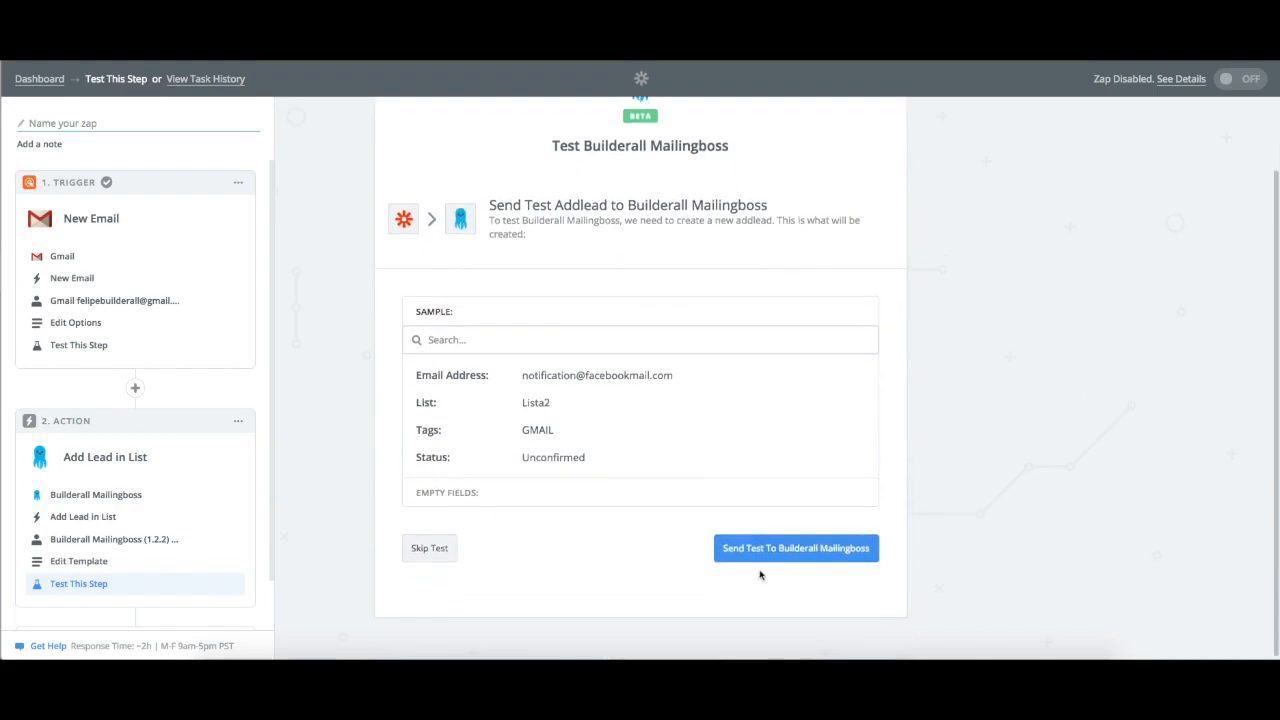
pyautogui.click(835, 558)
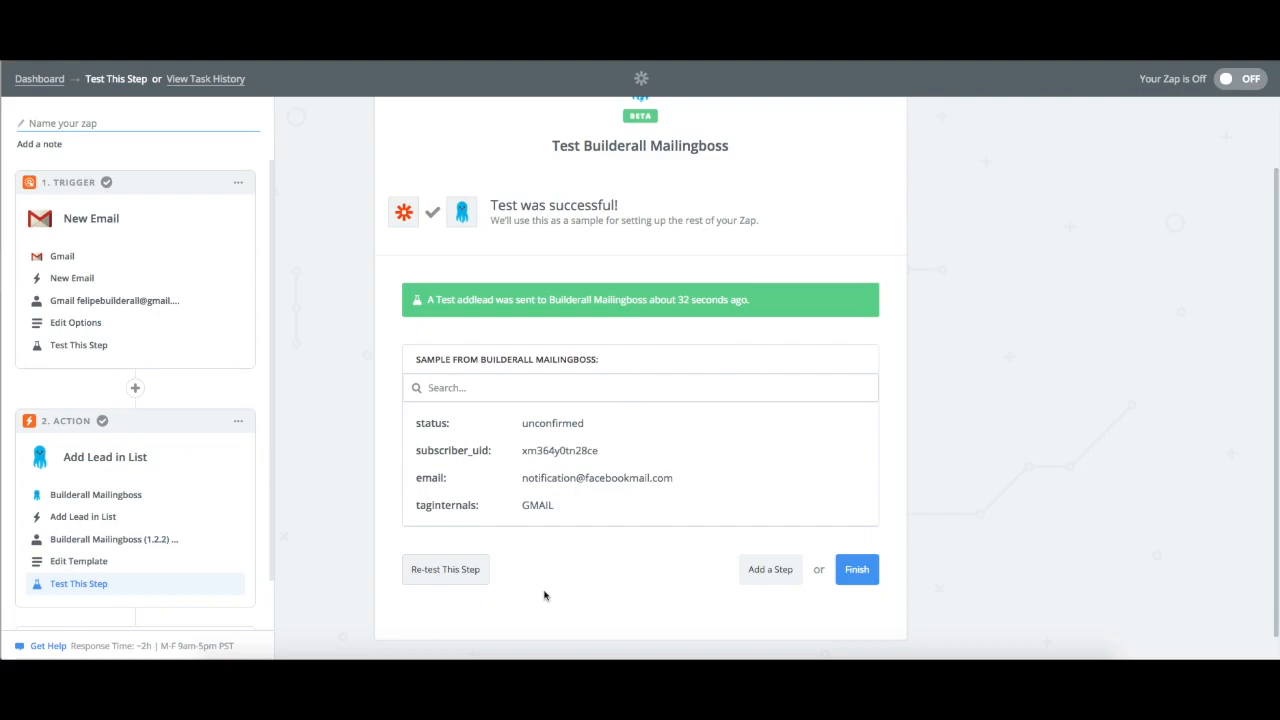
pyautogui.click(866, 578)
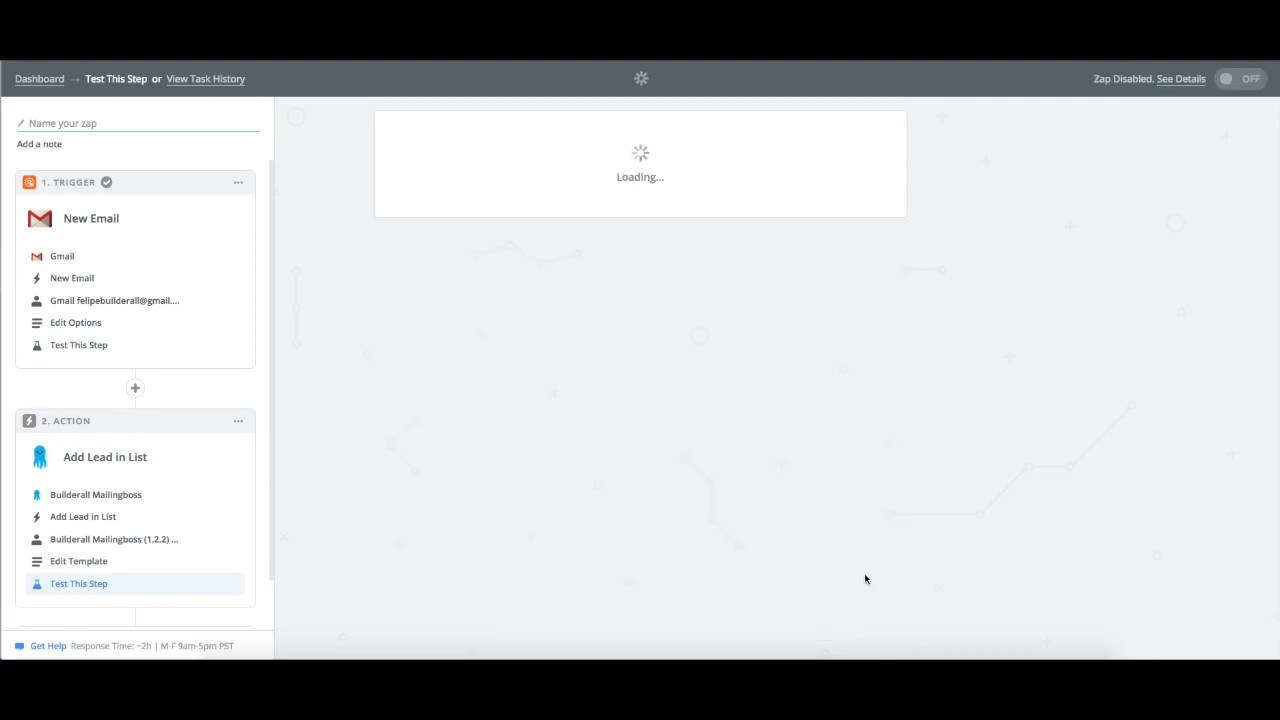
# Name the Zap Mailingboss and turn it on
pyautogui.click(618, 256)
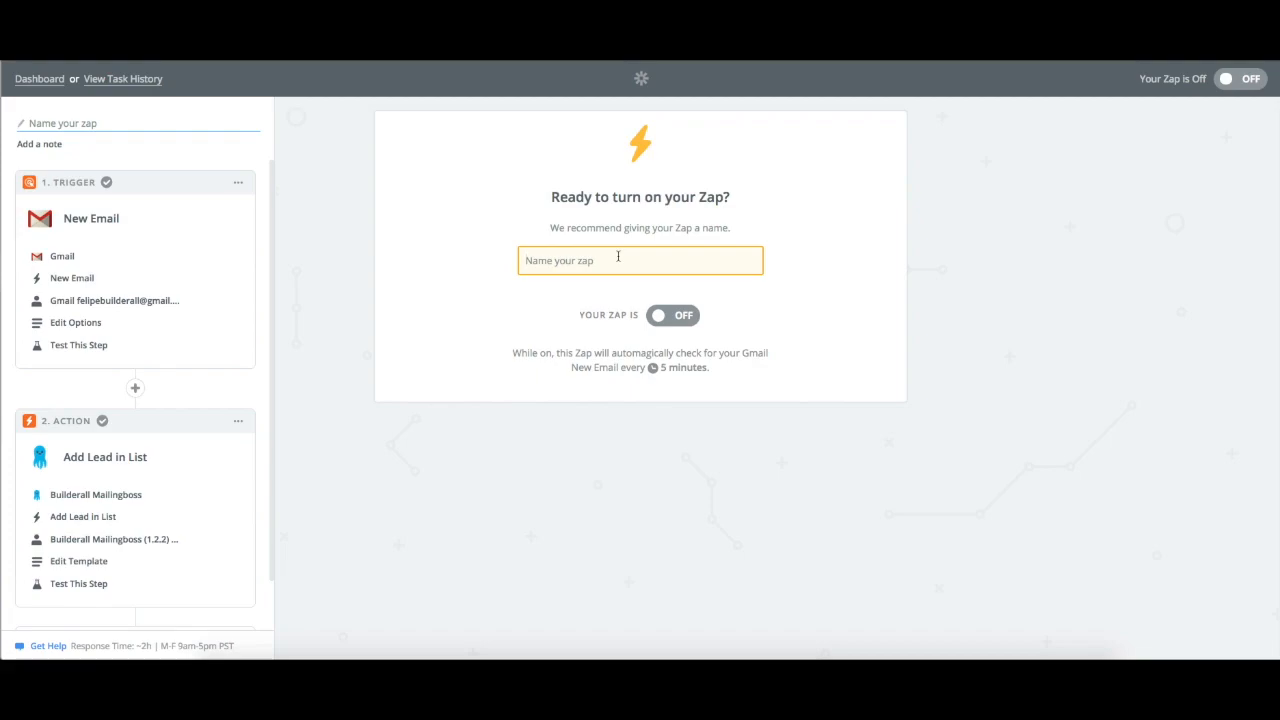
pyautogui.write('Mailingboss')
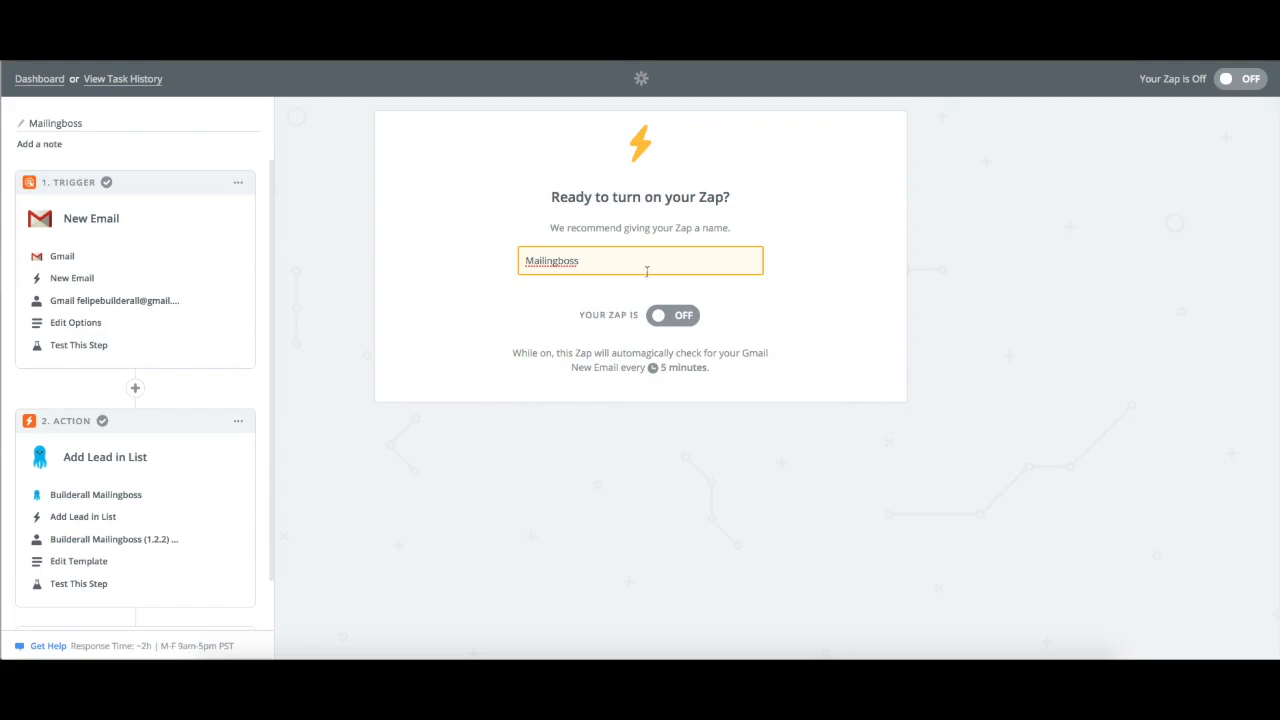
pyautogui.click(669, 320)
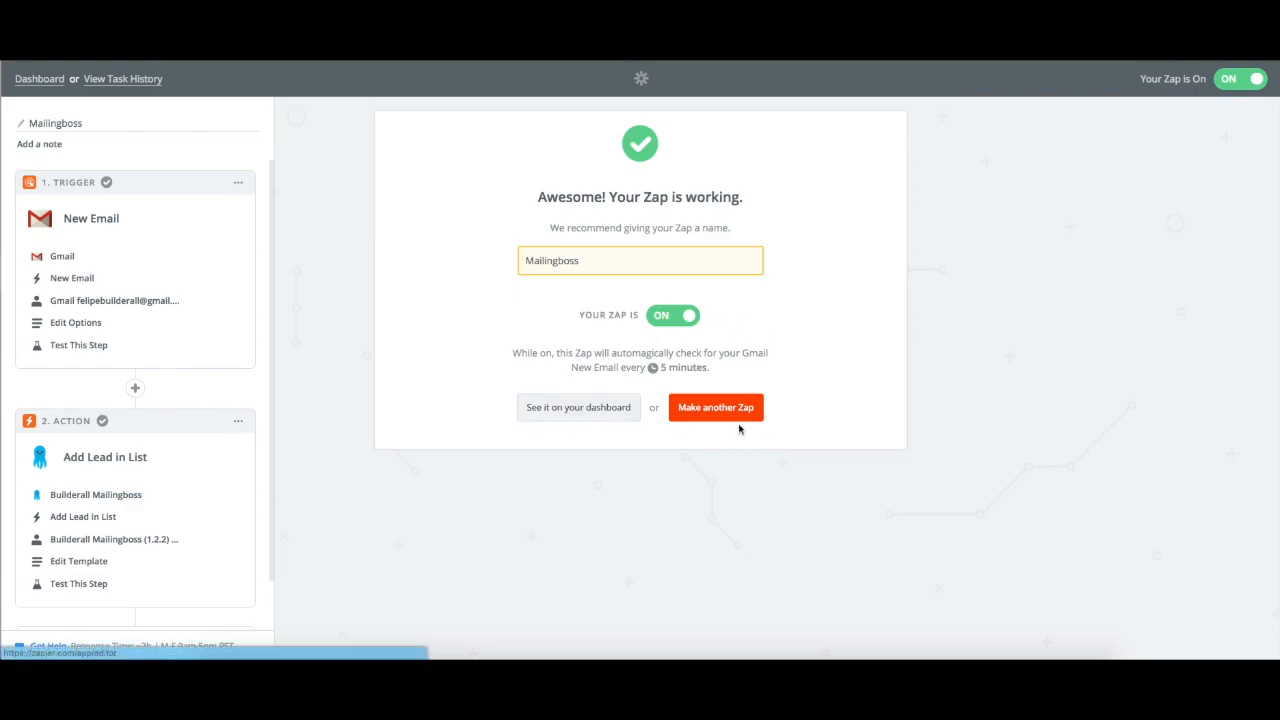
# View the Zap in the dashboard's list and go to the Zapier home page
pyautogui.click(606, 420)
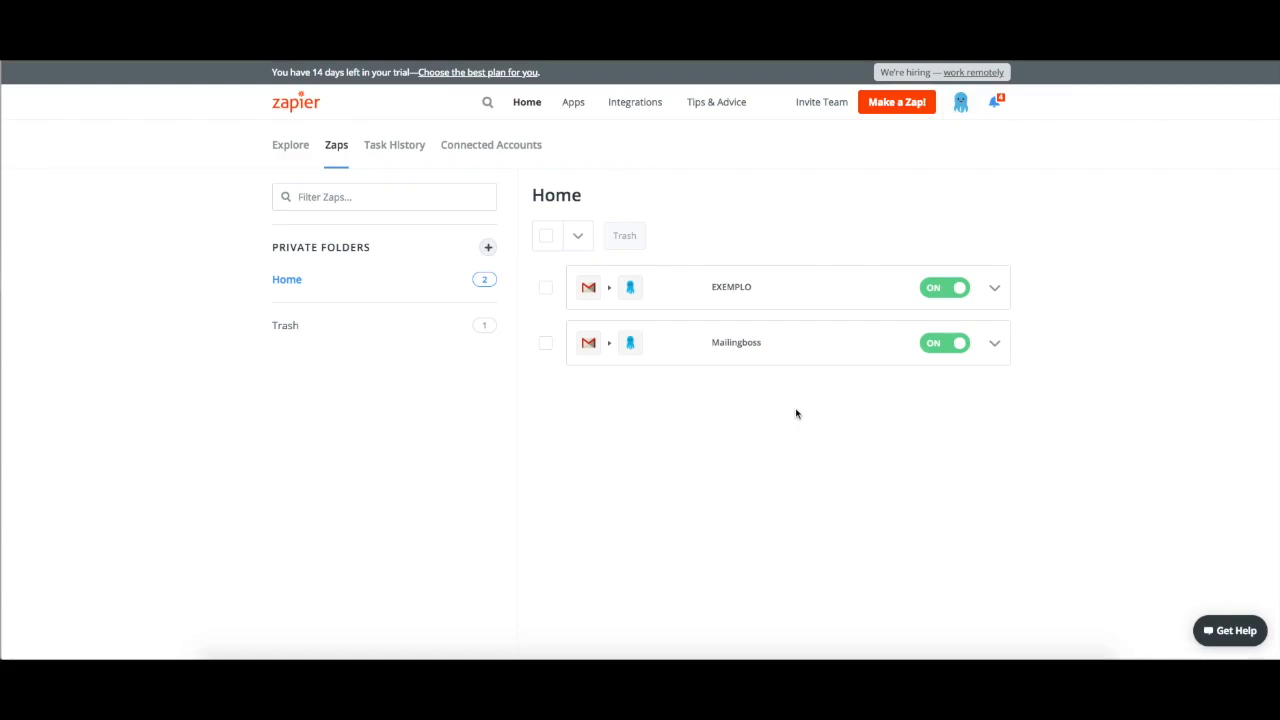
pyautogui.click(283, 107)
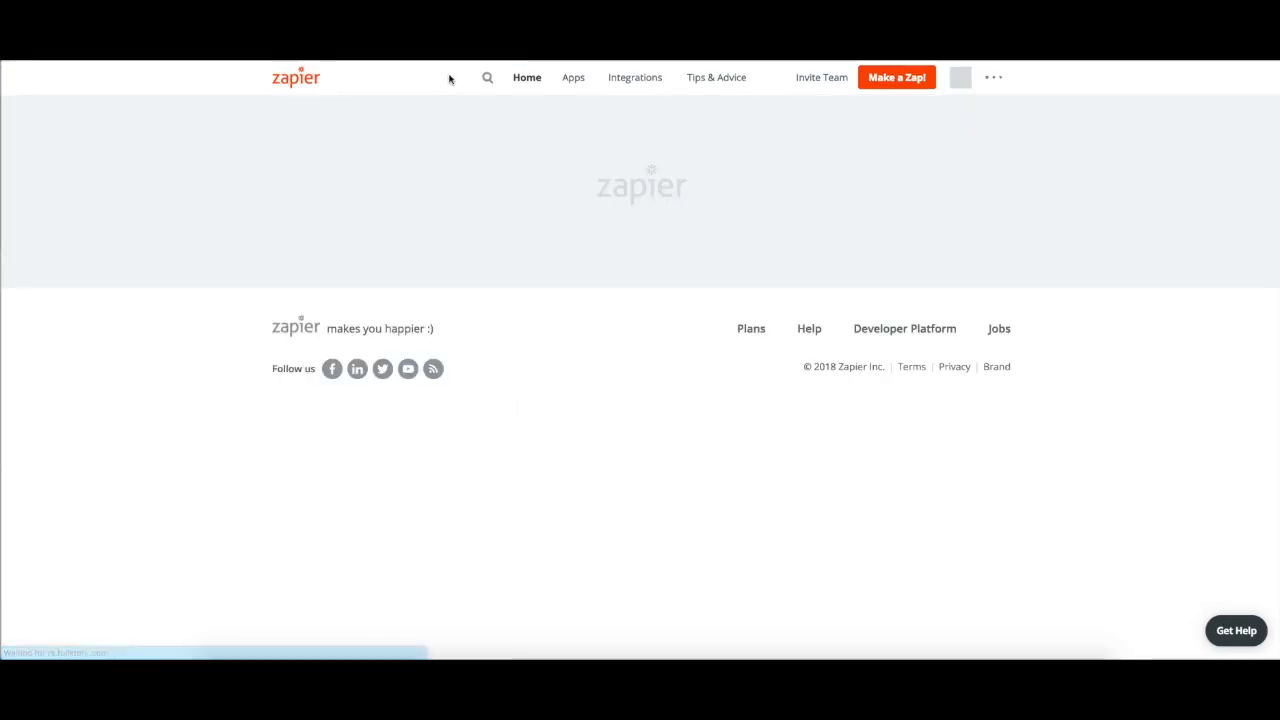